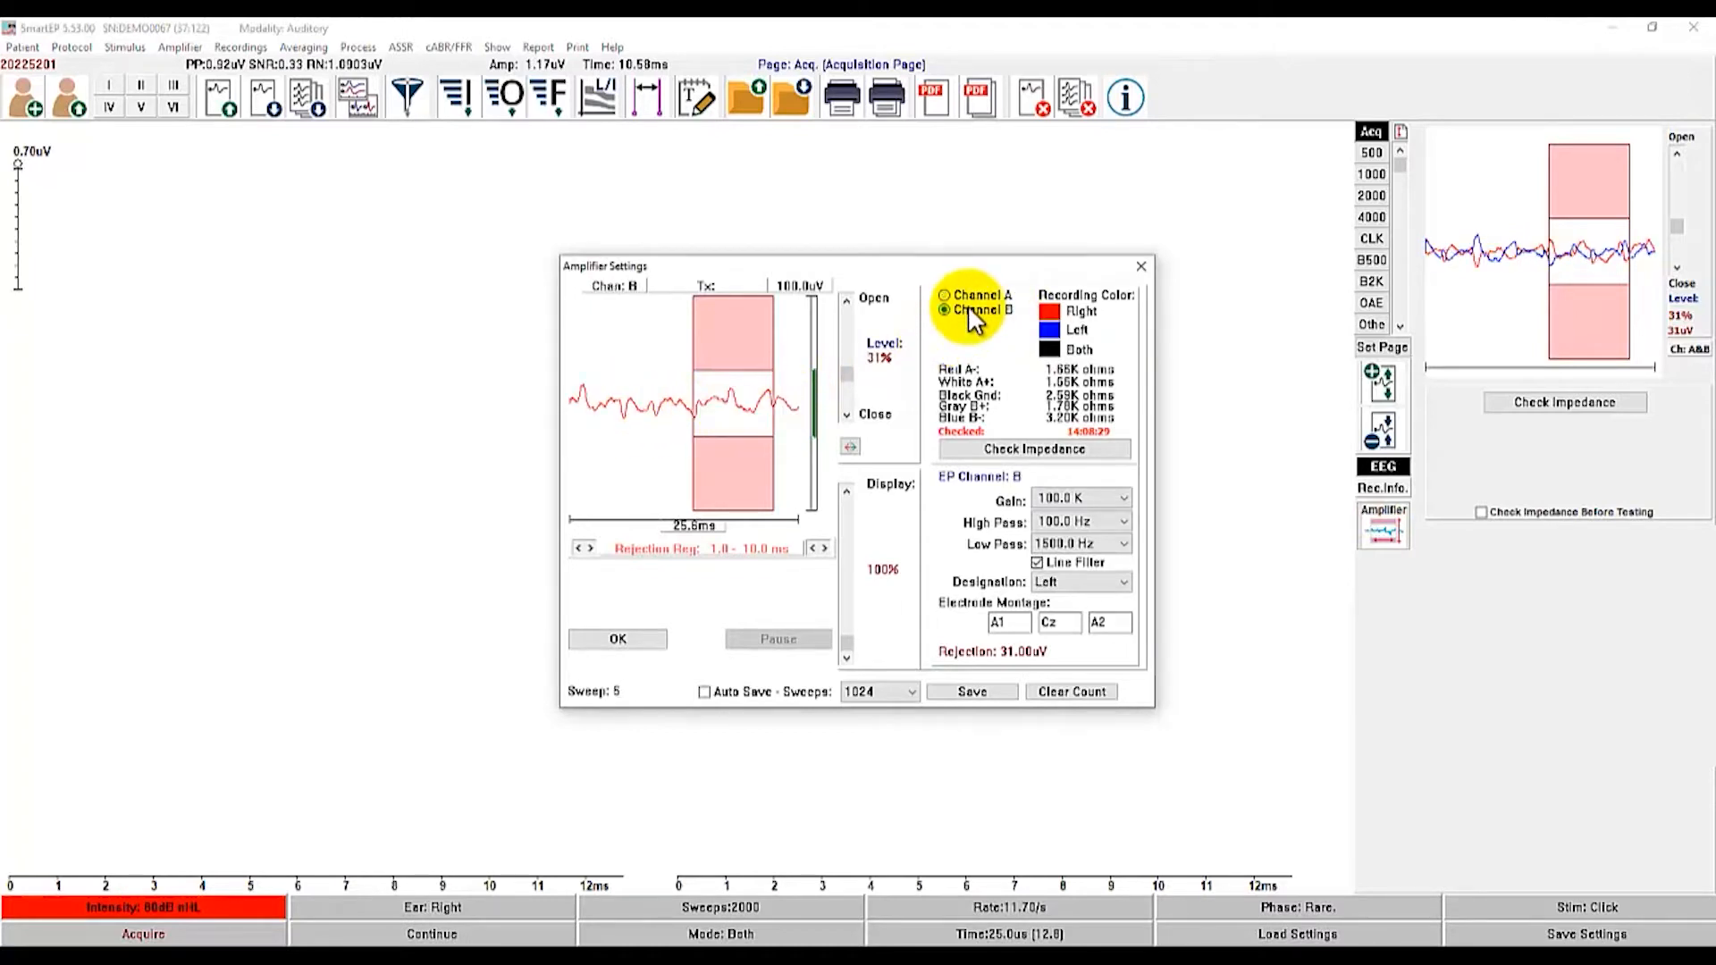
# - Close the amplifier settings and switch the live EEG display through Channel A, Channel B and back to Channel A & B
pyautogui.click(1143, 265)
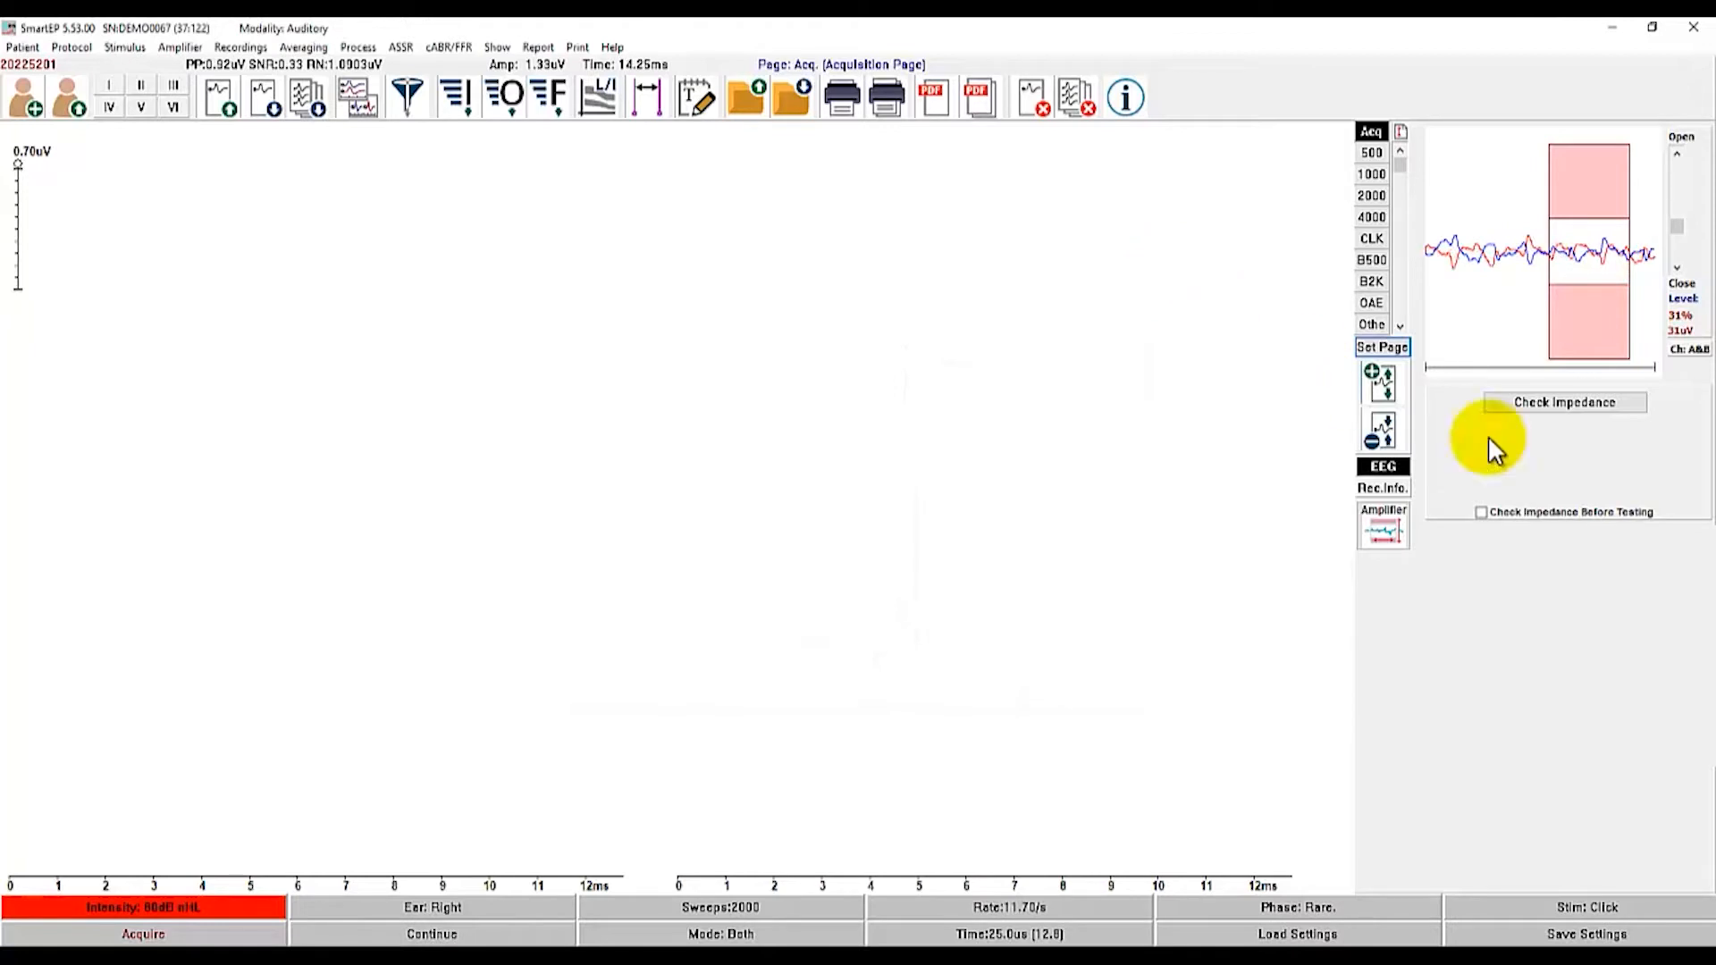
pyautogui.click(1690, 350)
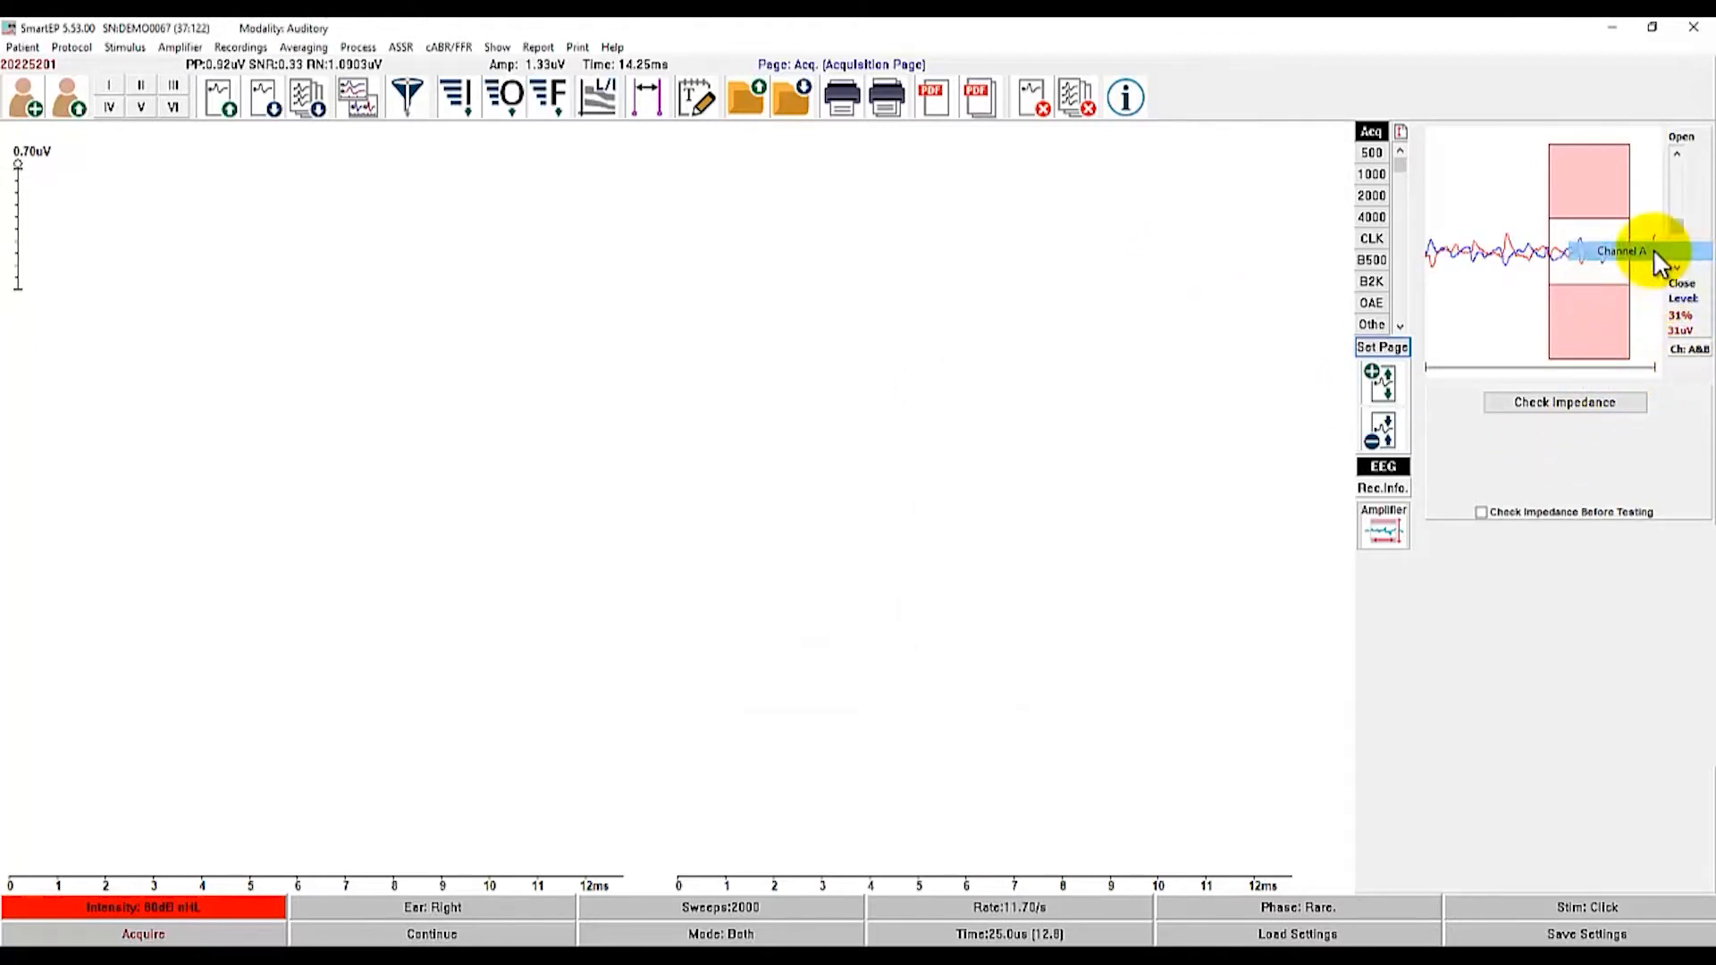
pyautogui.click(1660, 263)
pyautogui.click(1687, 349)
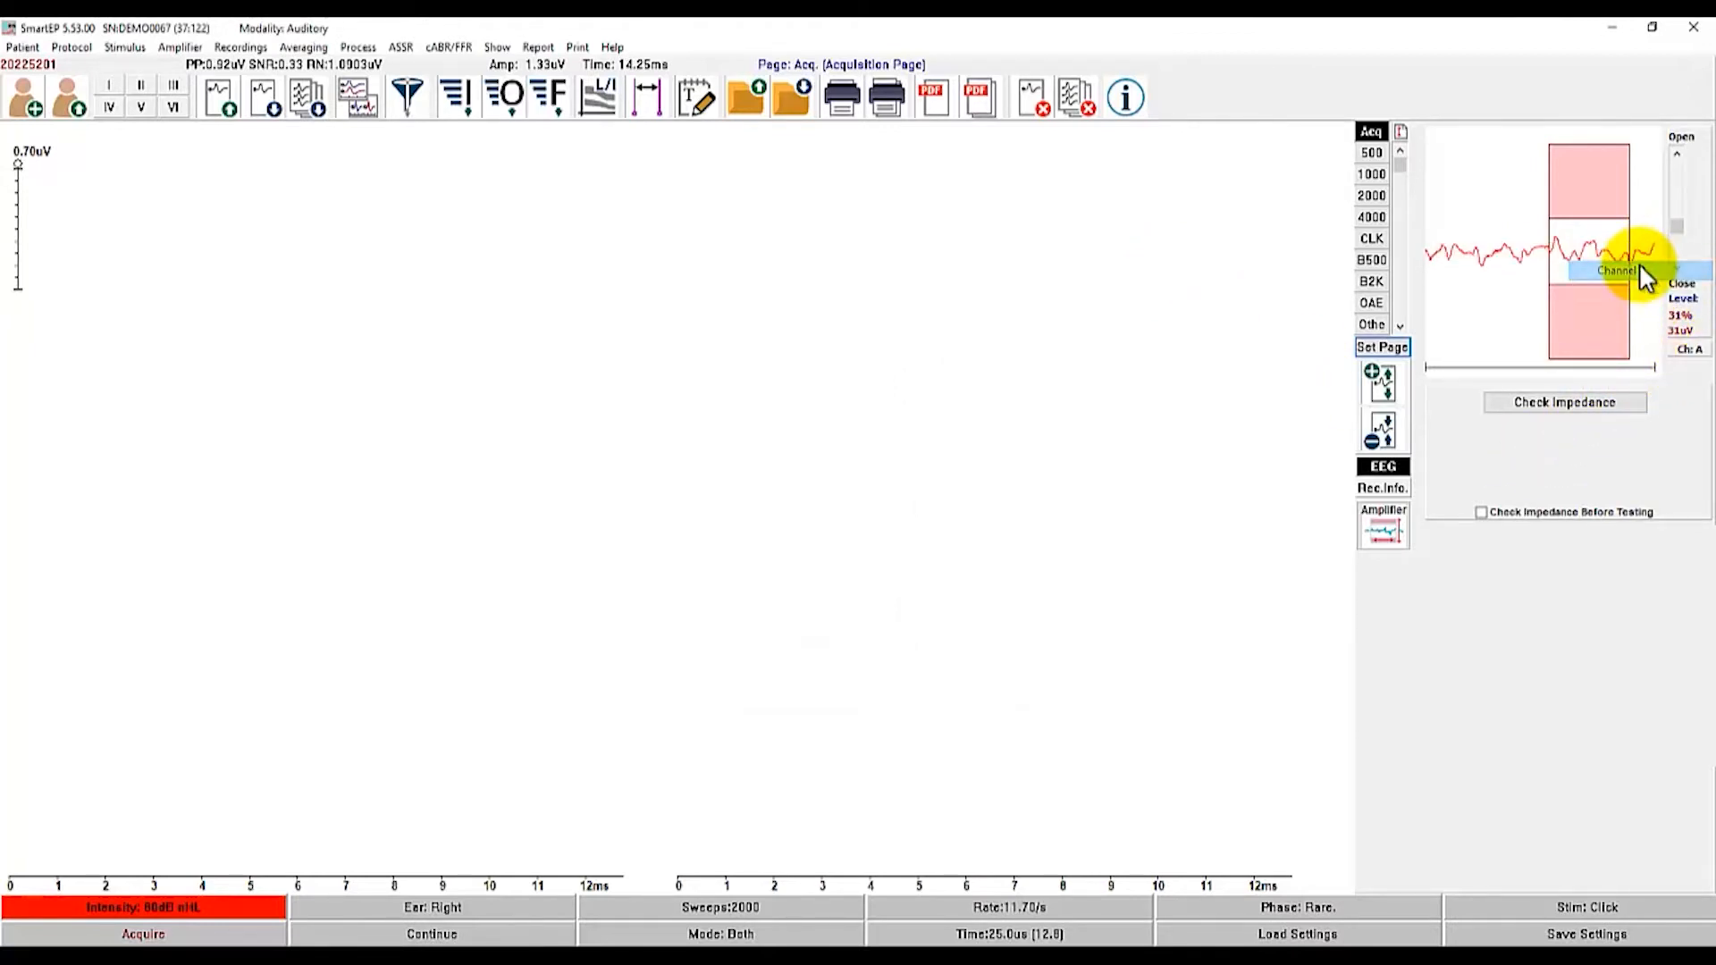
pyautogui.click(1640, 268)
pyautogui.click(1687, 349)
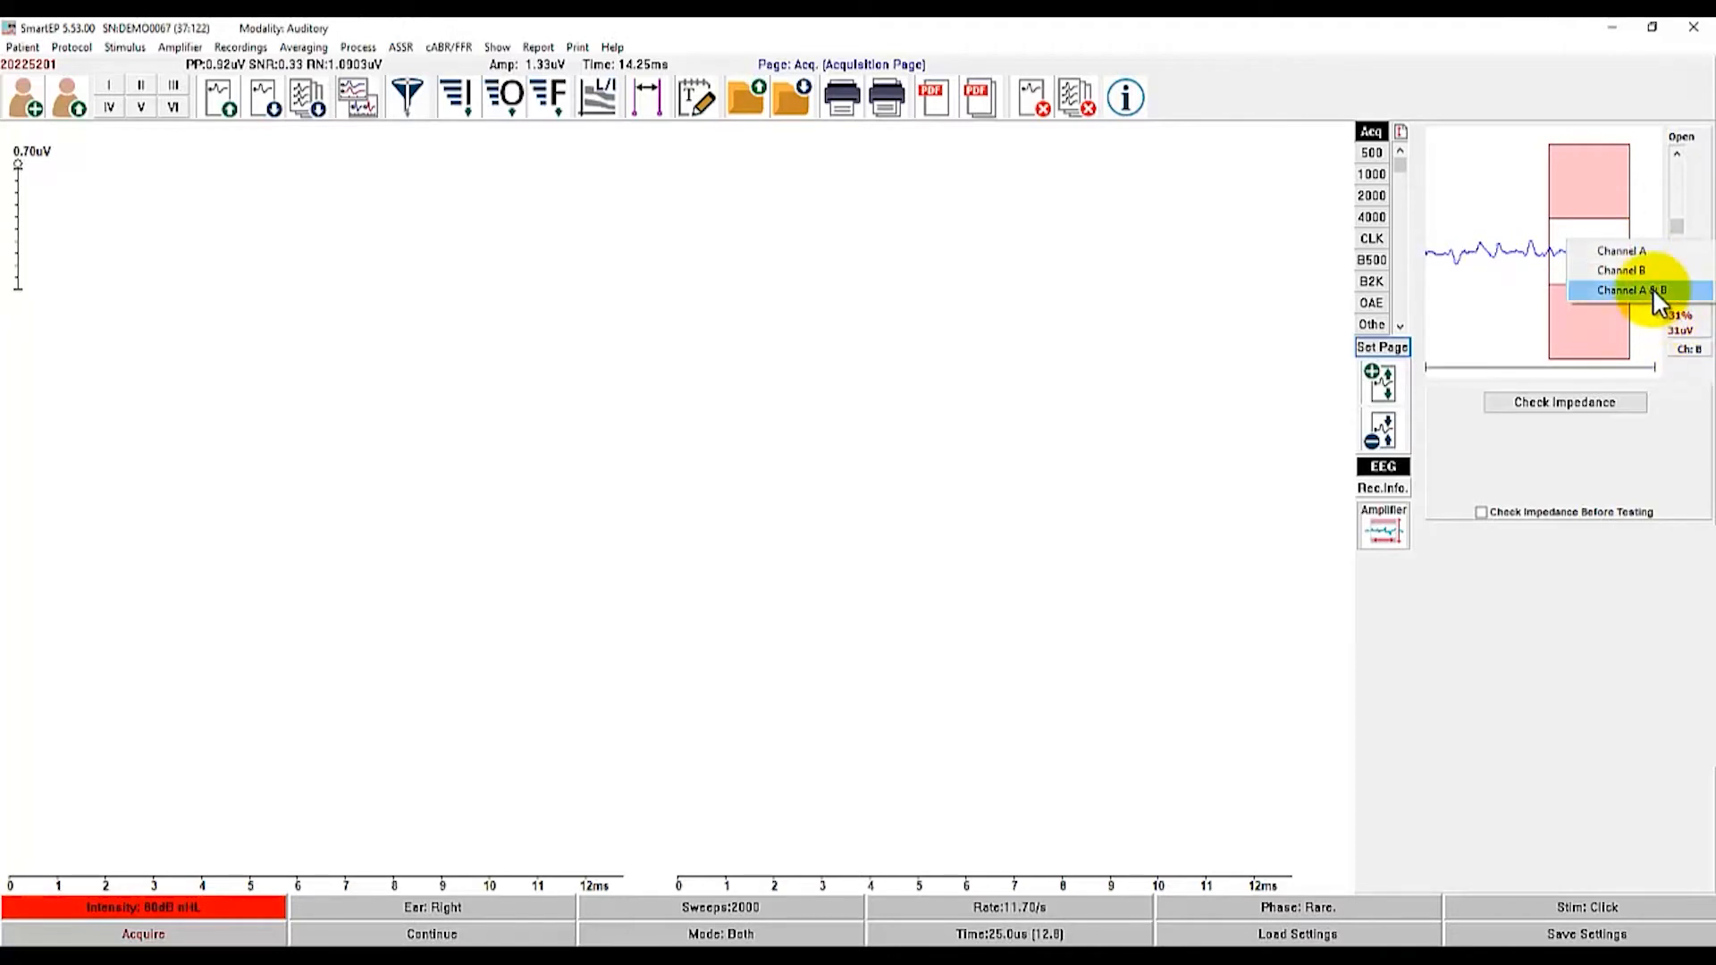
pyautogui.click(1658, 295)
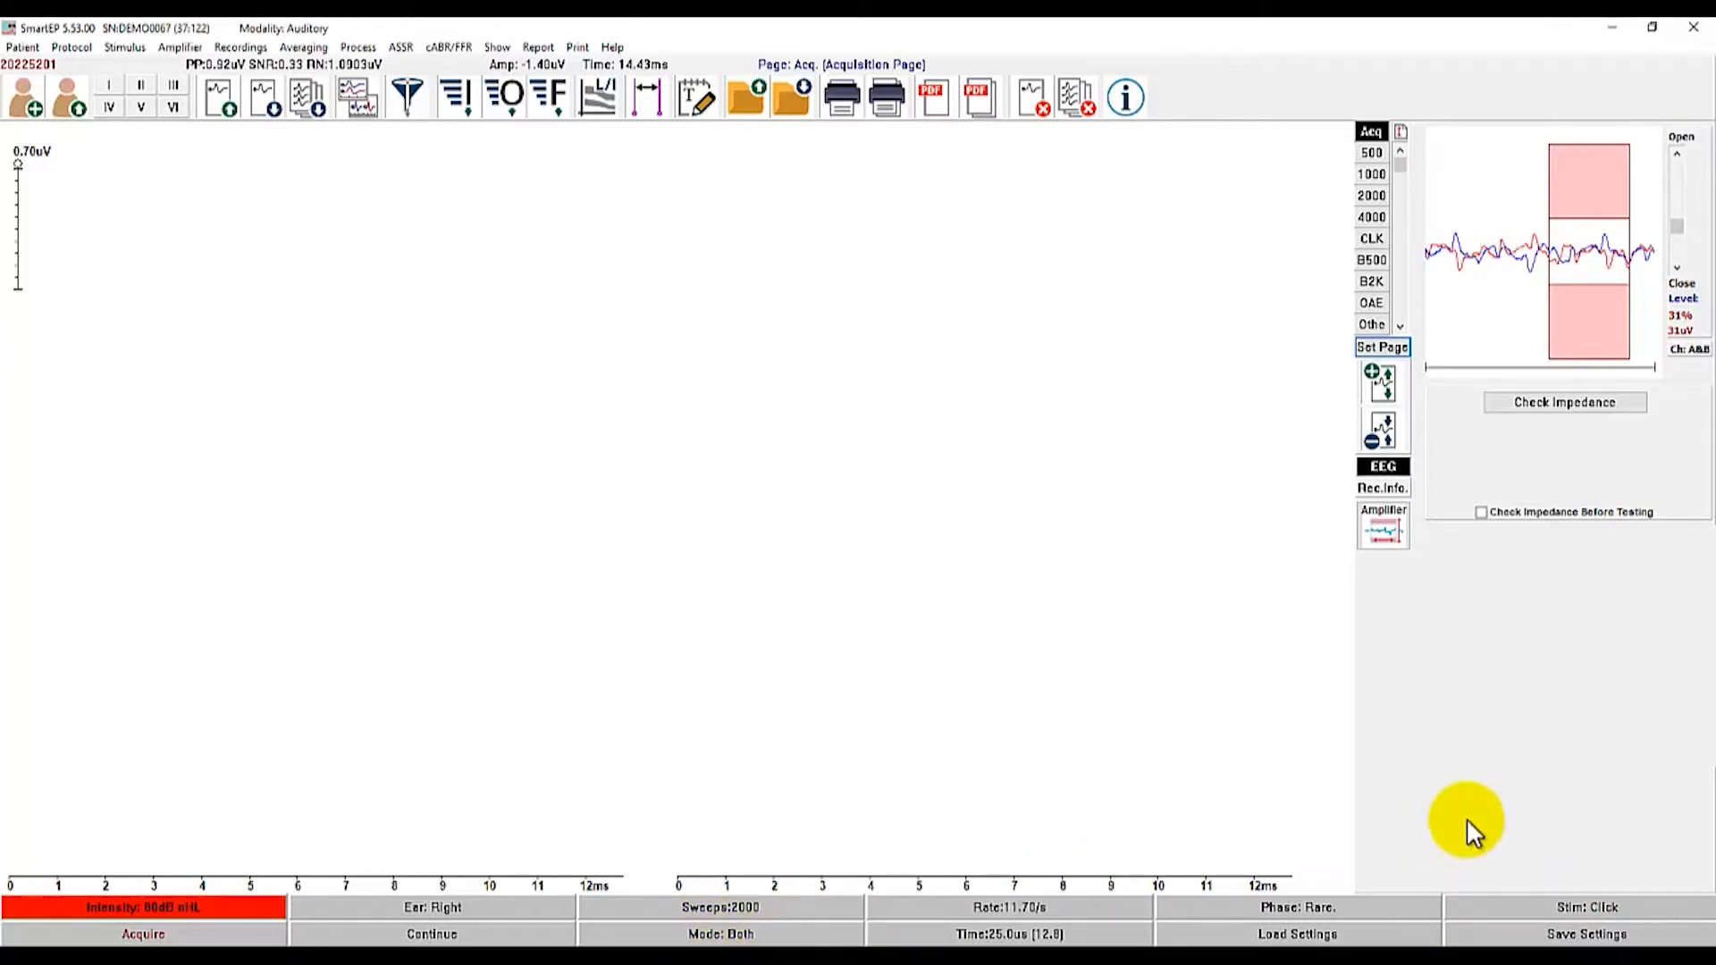
# - Start acquiring the right-ear click recording at 80 dB nHL, and hide and redisplay the contralateral recordings during acquisition
pyautogui.press('a')
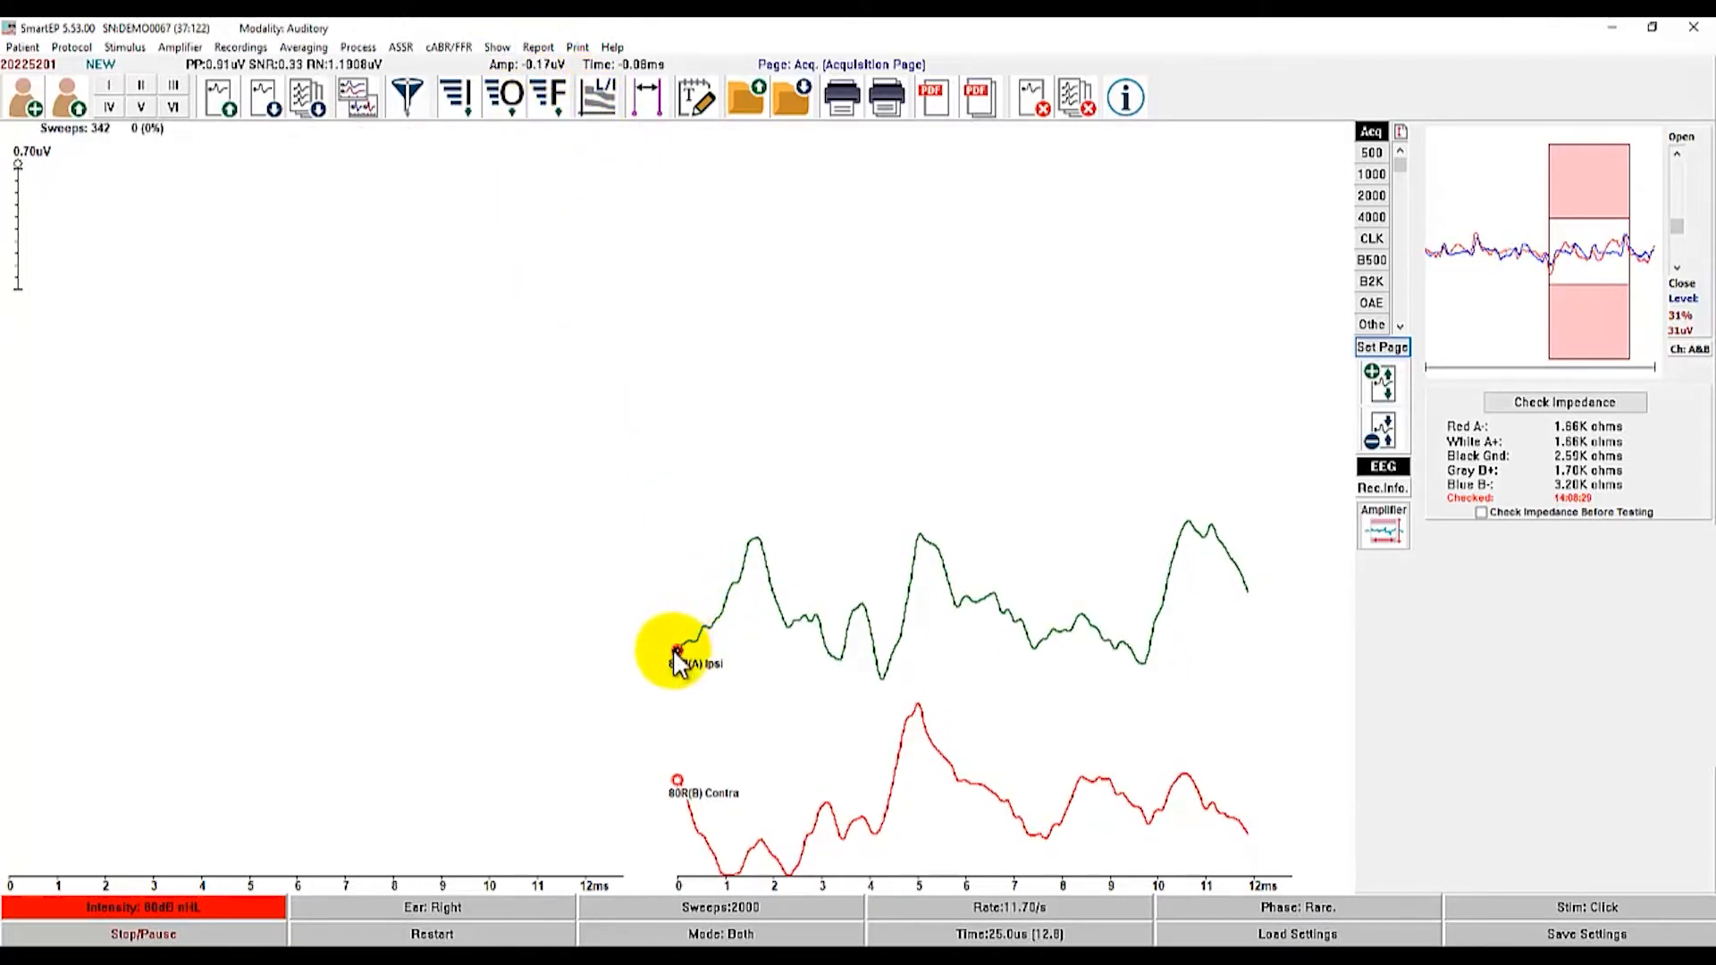
pyautogui.click(499, 47)
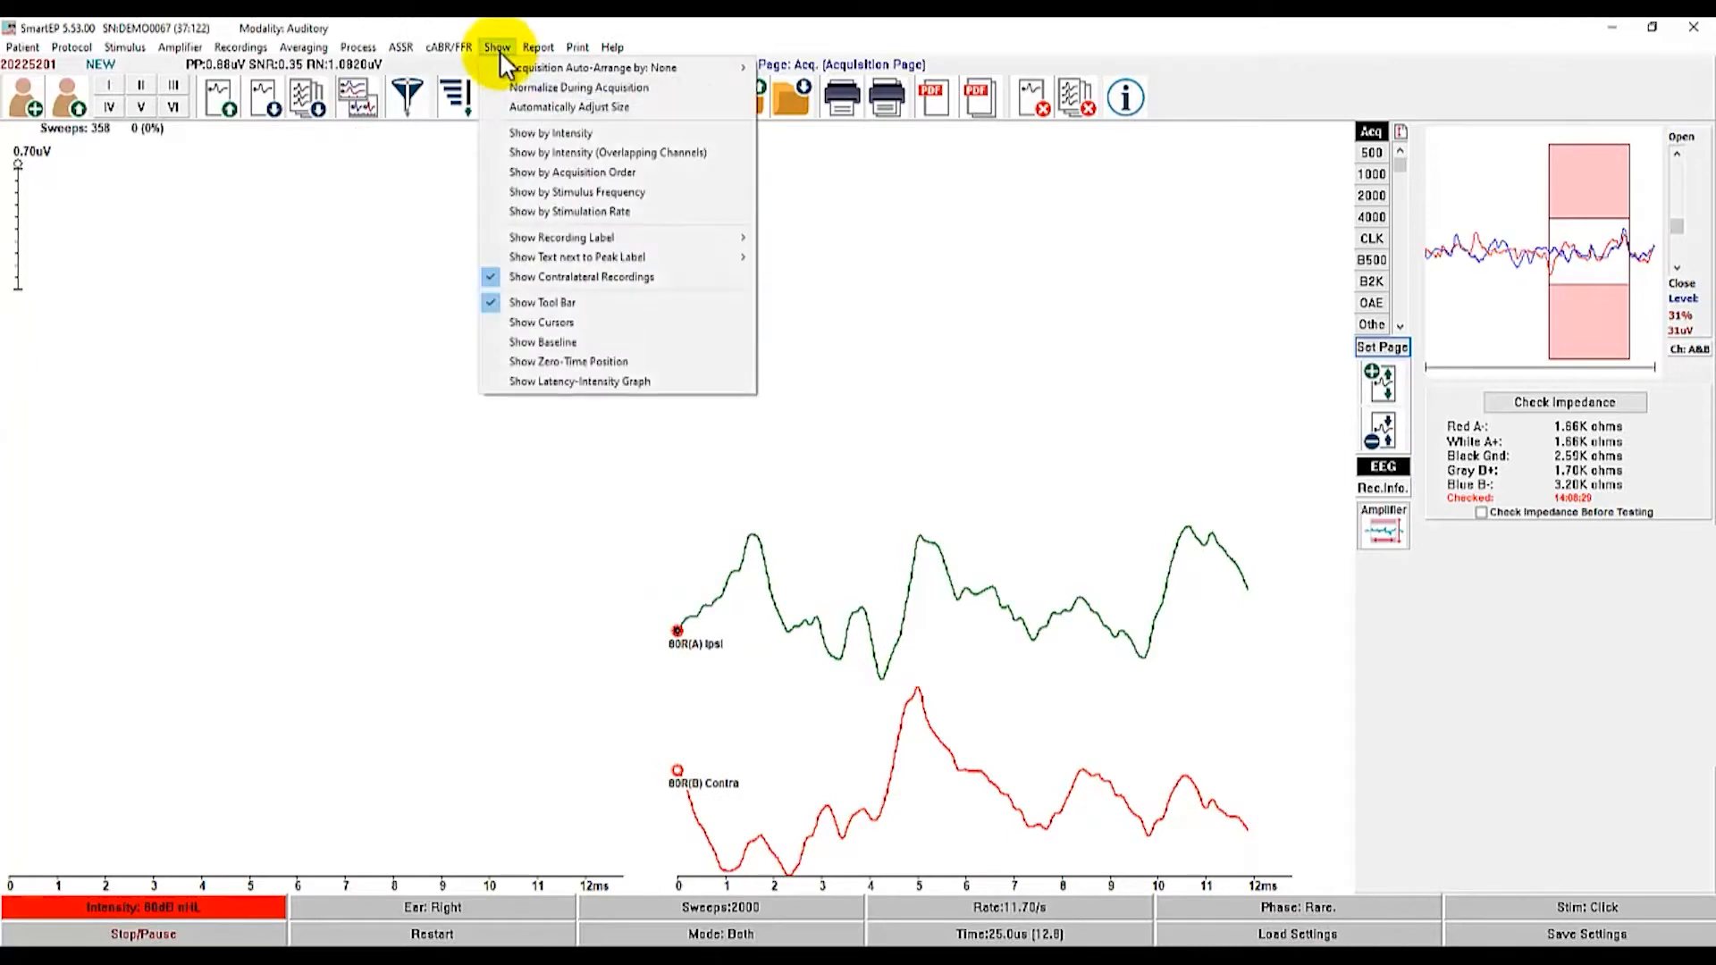
pyautogui.click(559, 276)
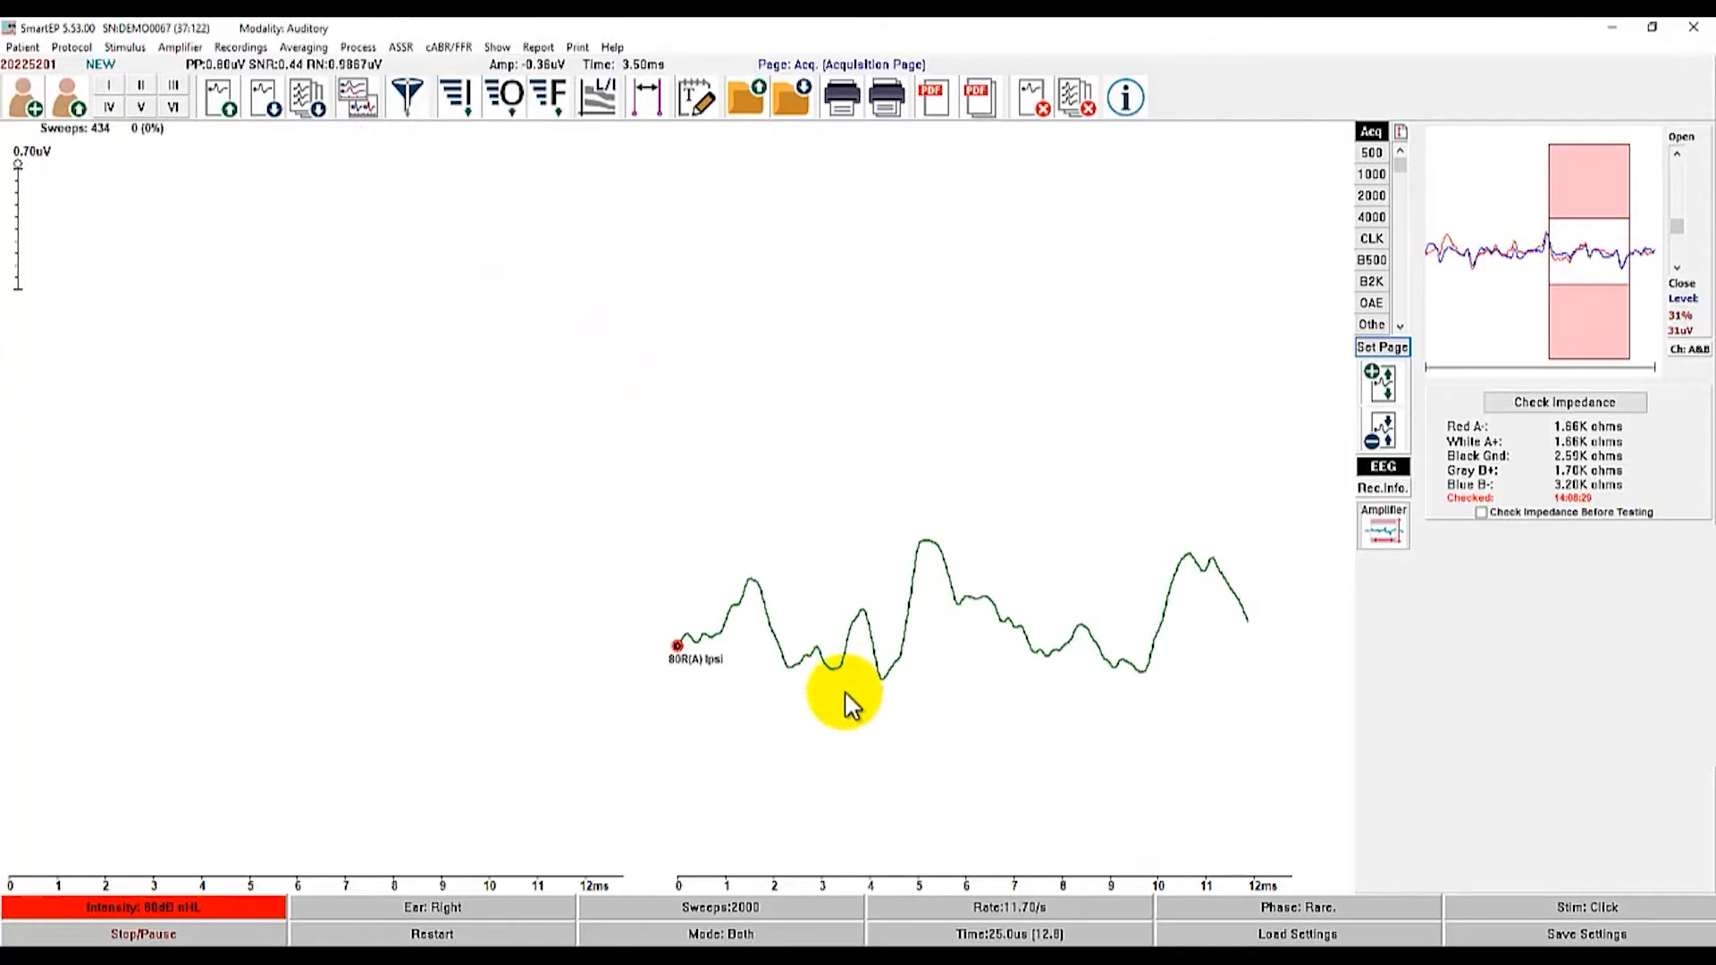
pyautogui.click(494, 49)
pyautogui.click(560, 277)
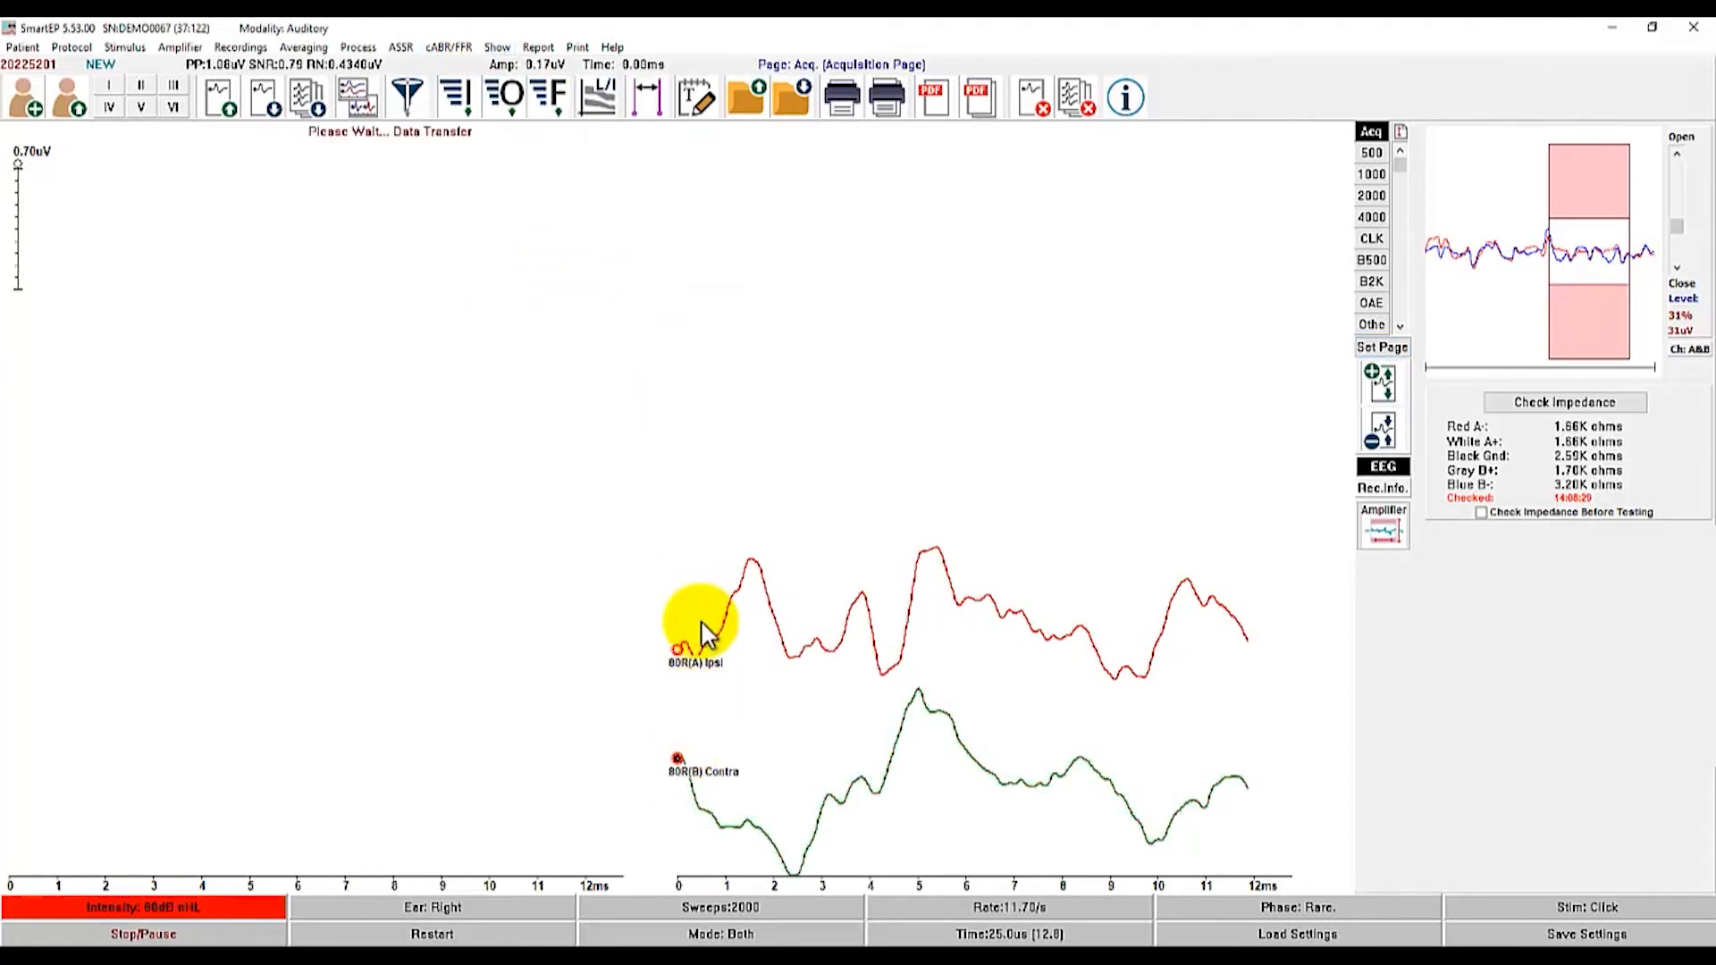
# - Turn off contralateral display while the contralateral trace is active, make the ipsilateral trace active, and turn contralateral display back on
pyautogui.click(498, 47)
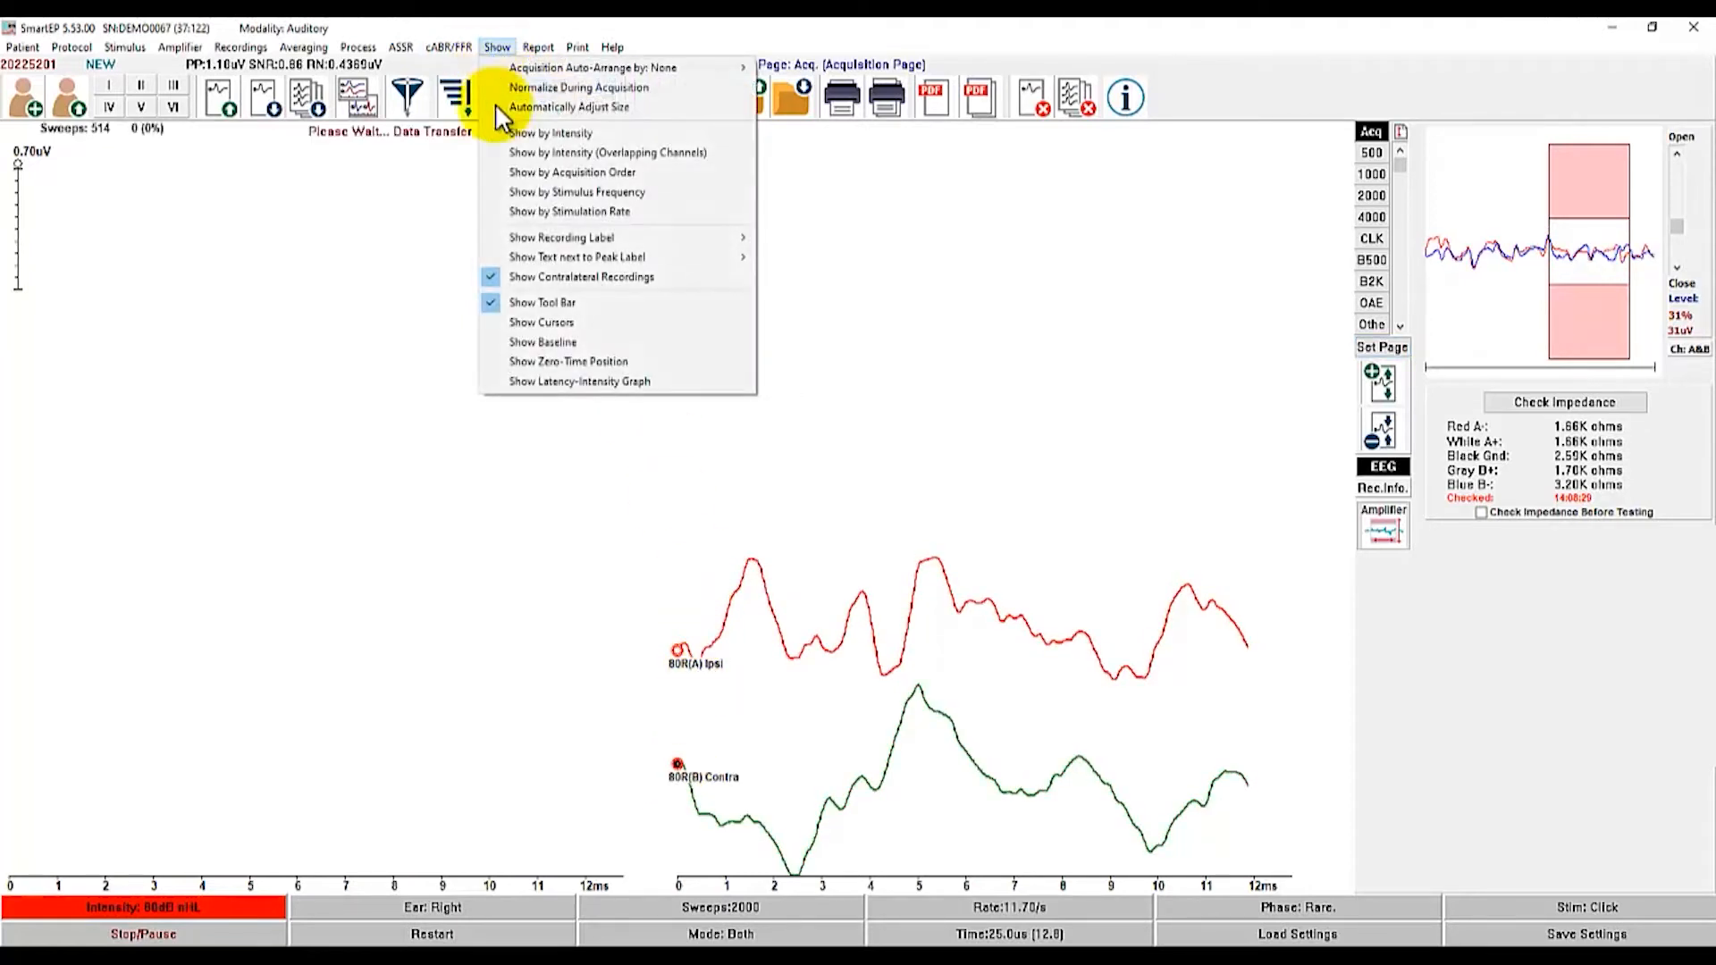
pyautogui.click(596, 278)
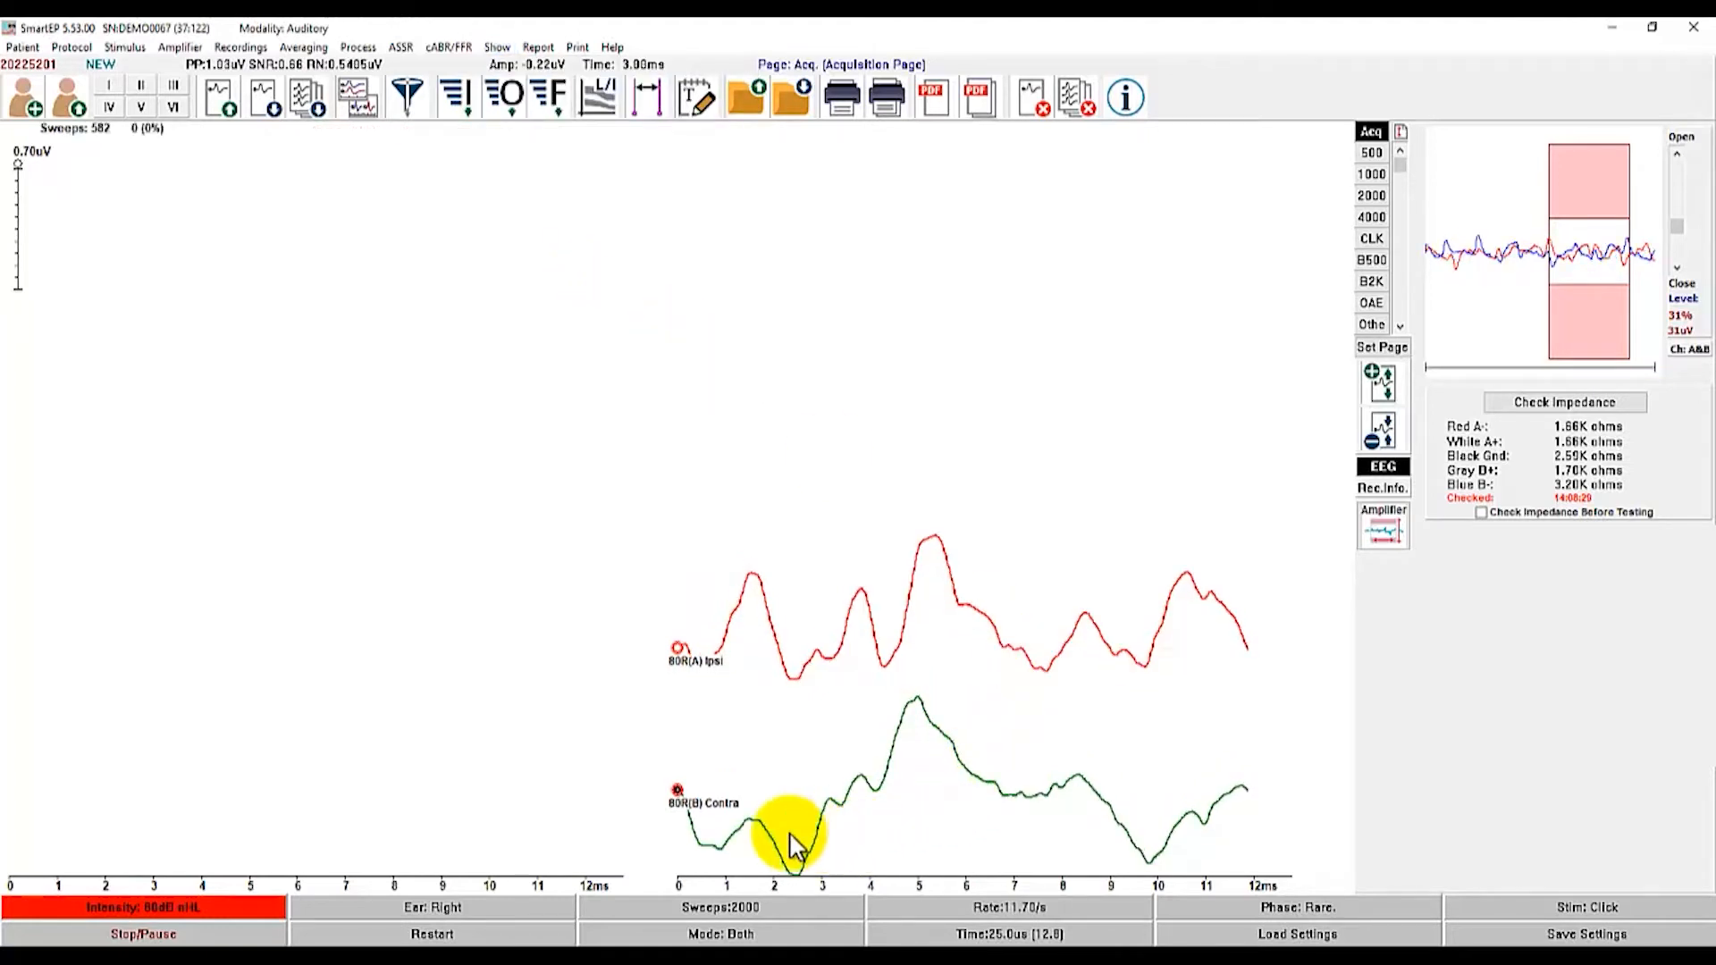
pyautogui.click(676, 650)
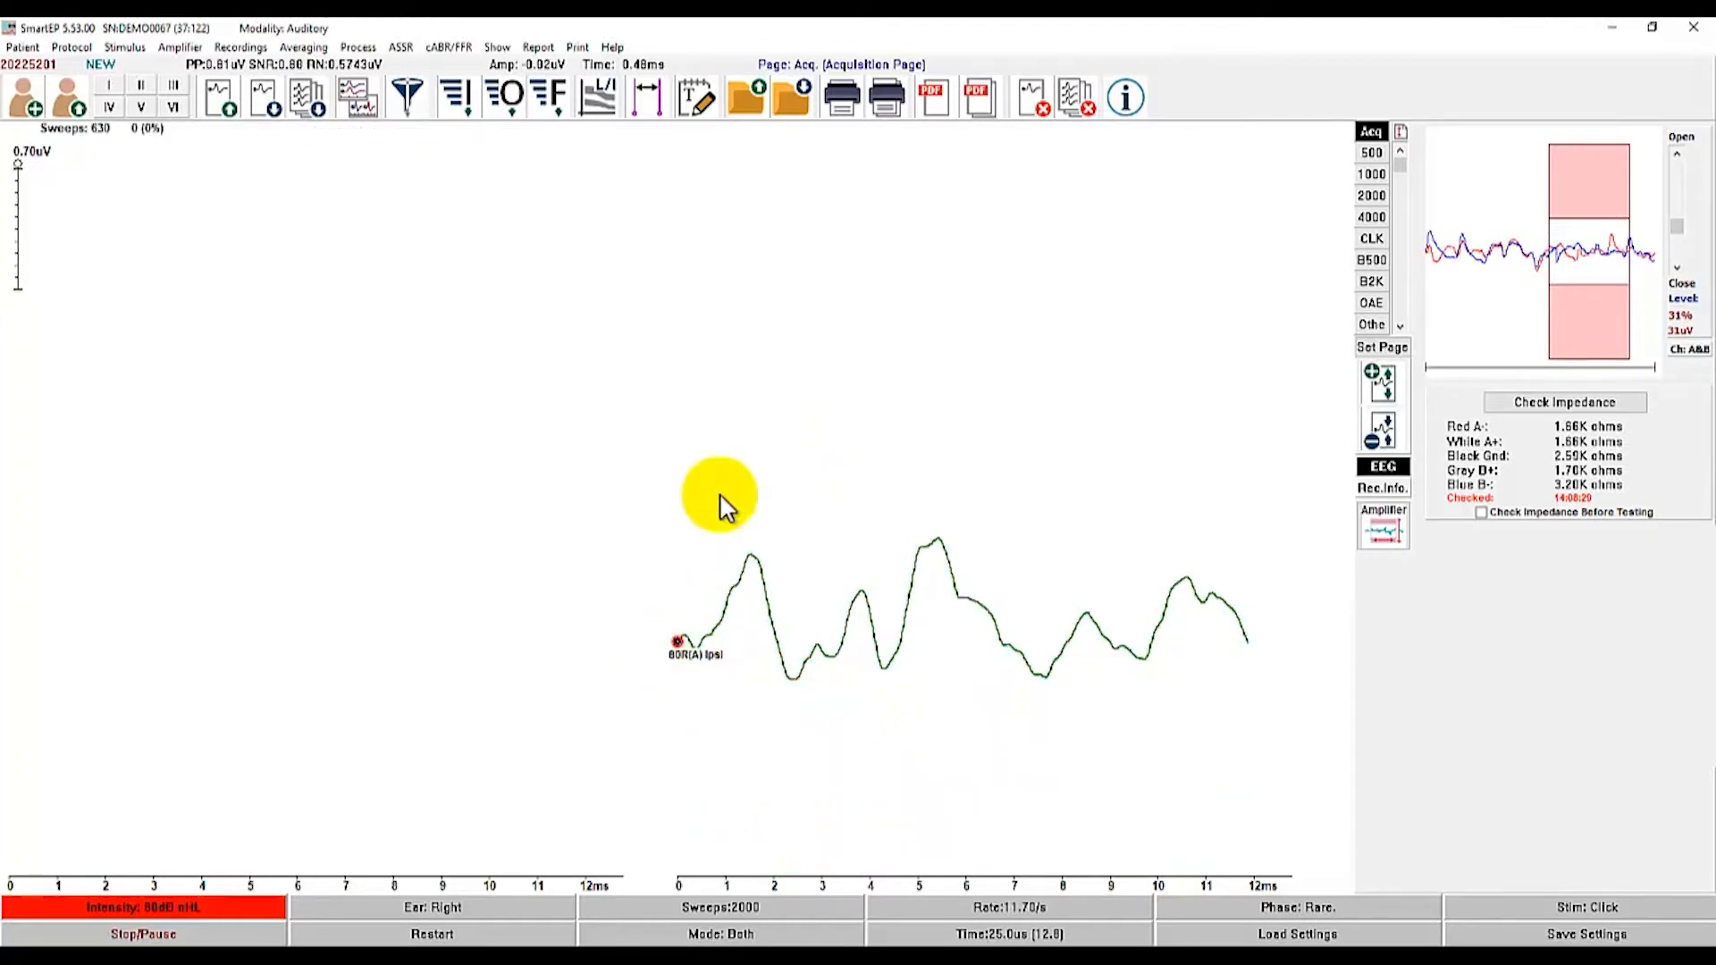
pyautogui.click(494, 50)
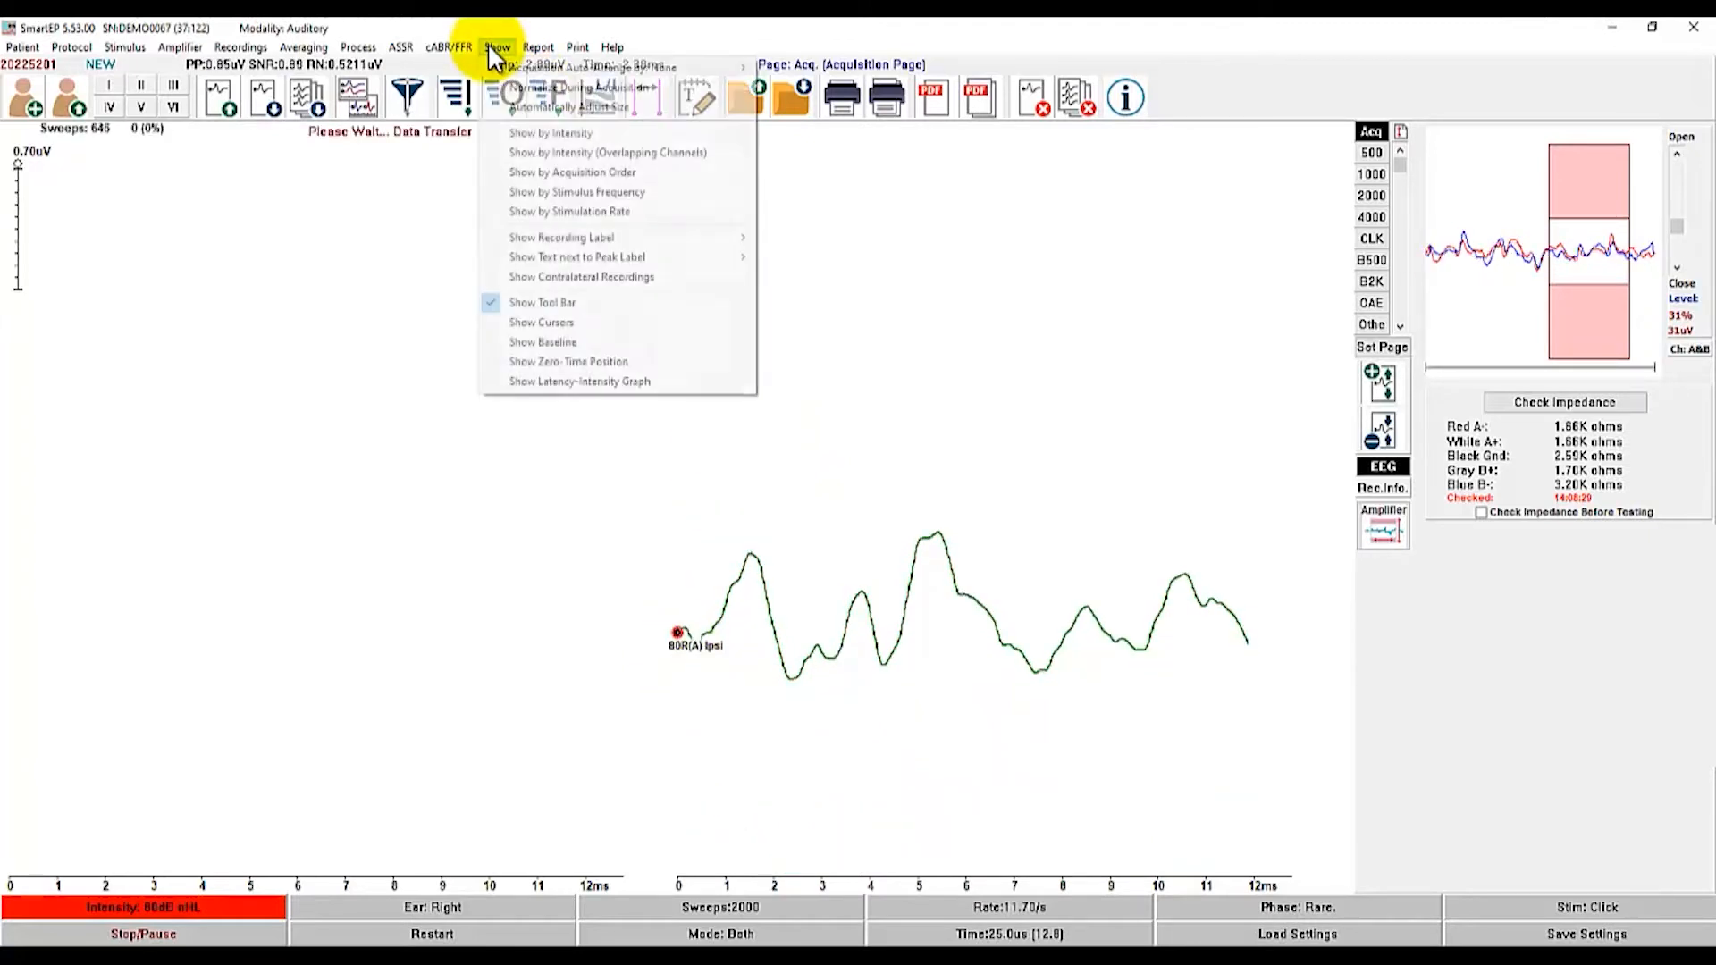
pyautogui.click(650, 275)
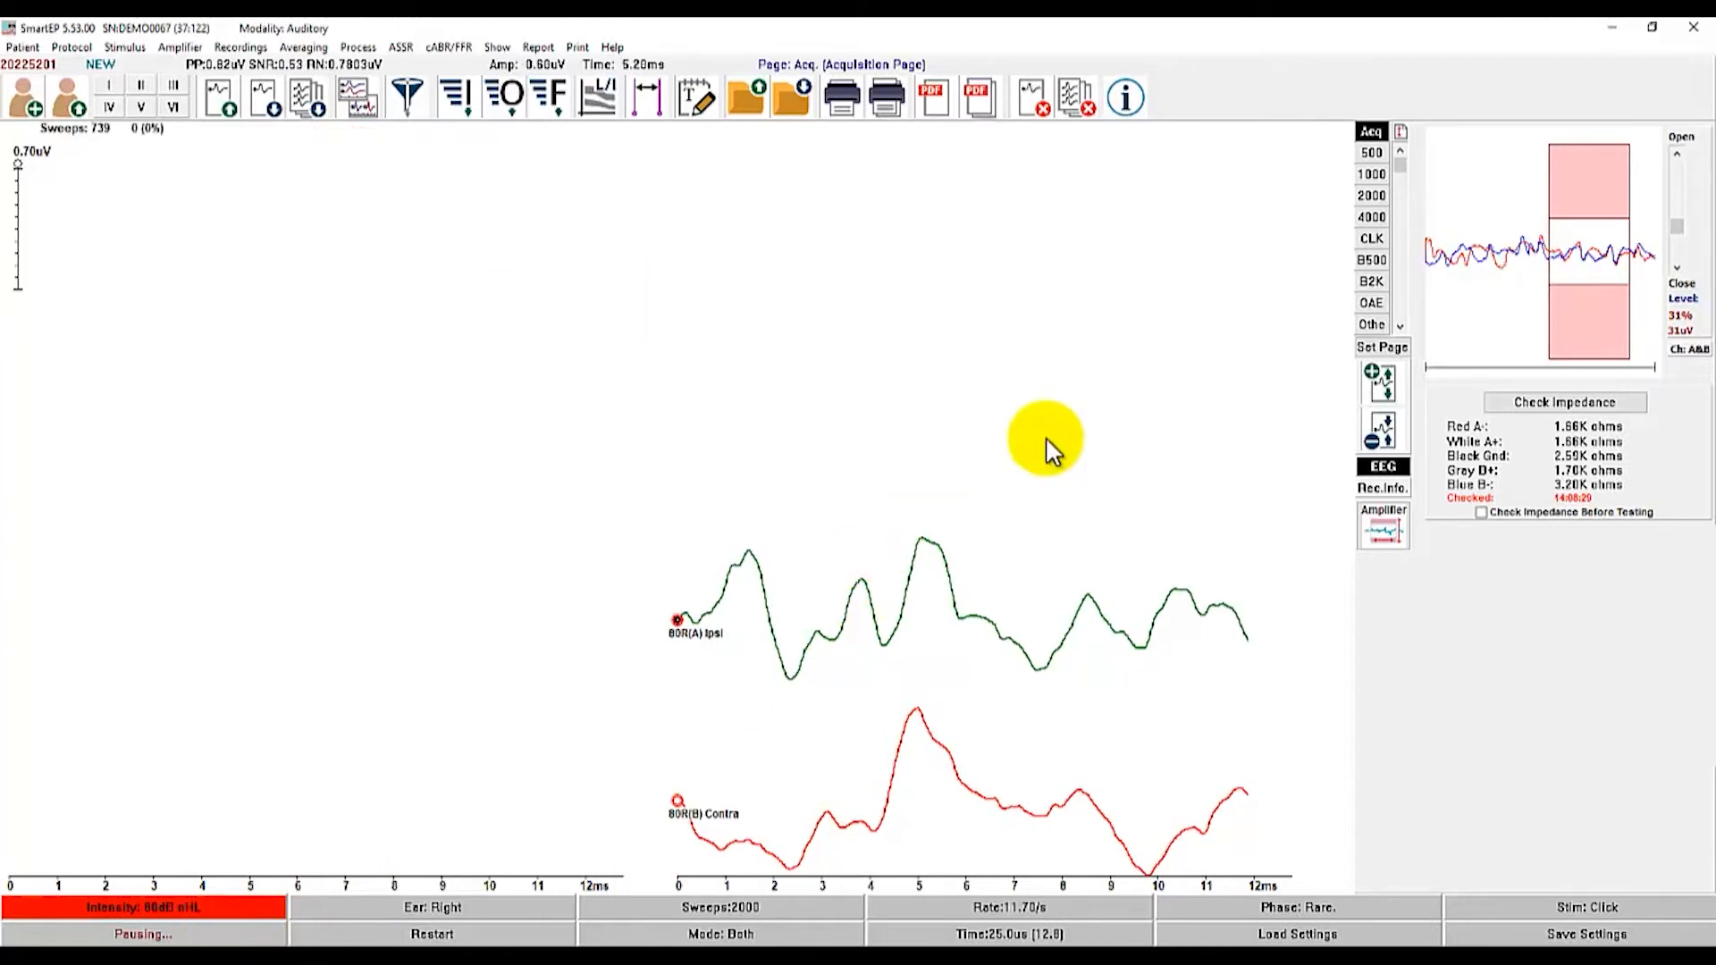
# - Acquire a new recording in Ipsi mode at a stimulation rate of 71.7/s
pyautogui.click(971, 507)
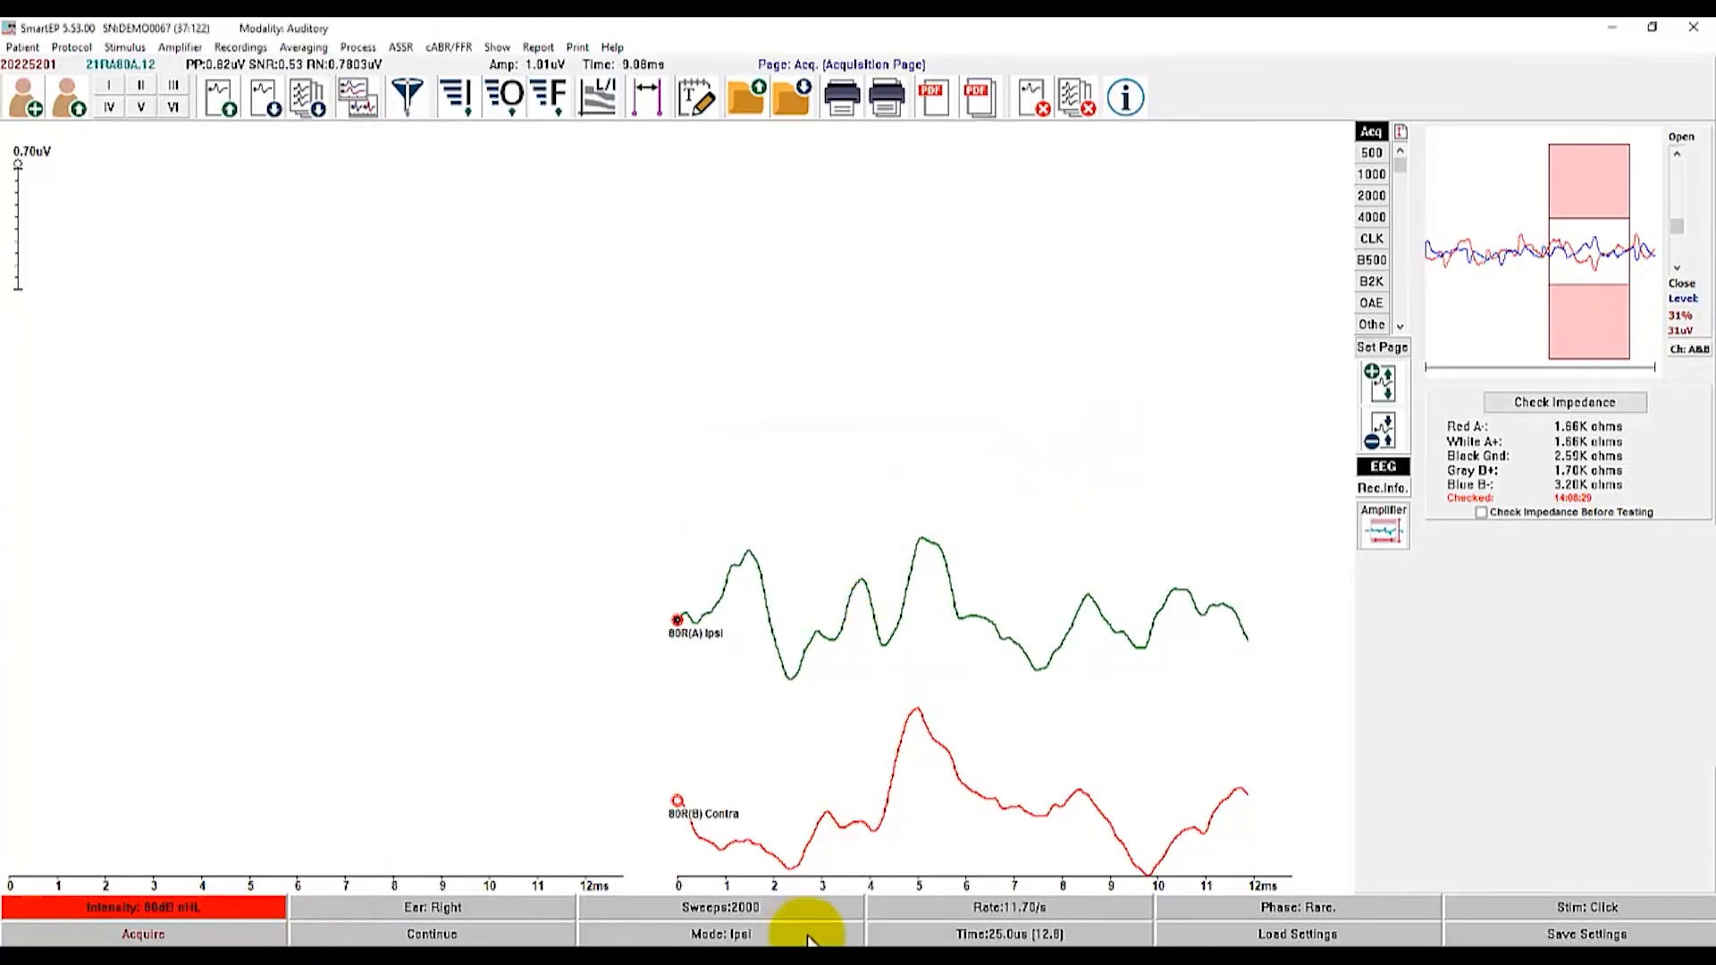
pyautogui.click(977, 908)
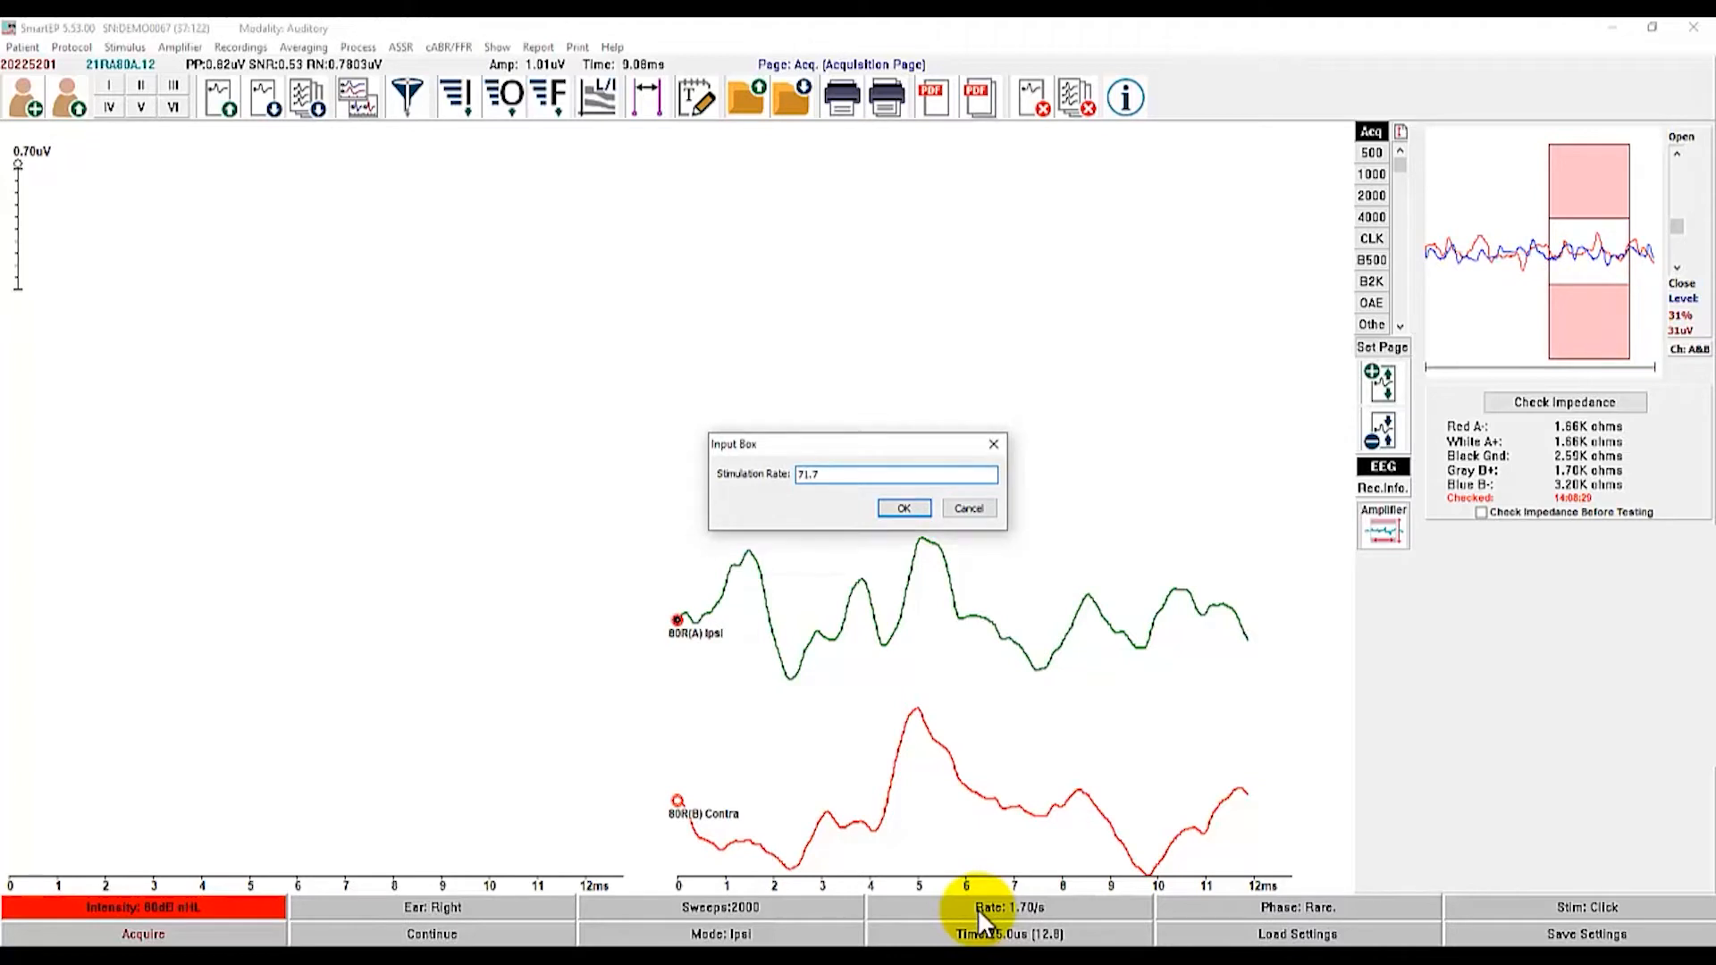
pyautogui.press('Return')
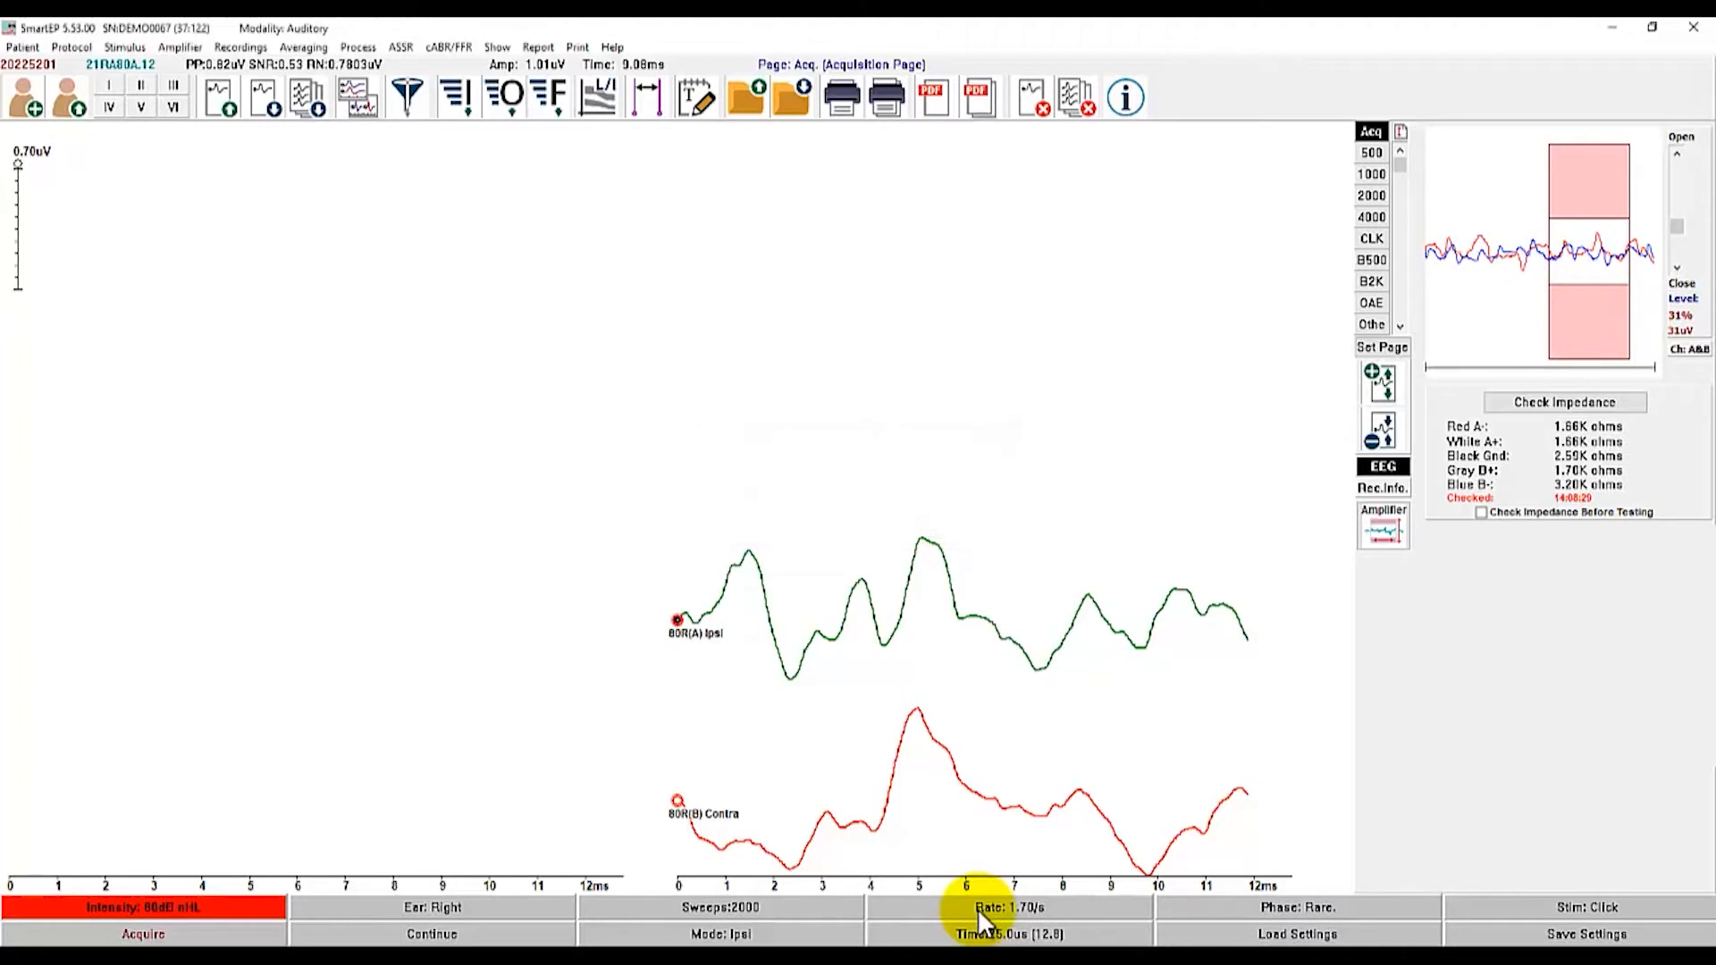
pyautogui.click(213, 935)
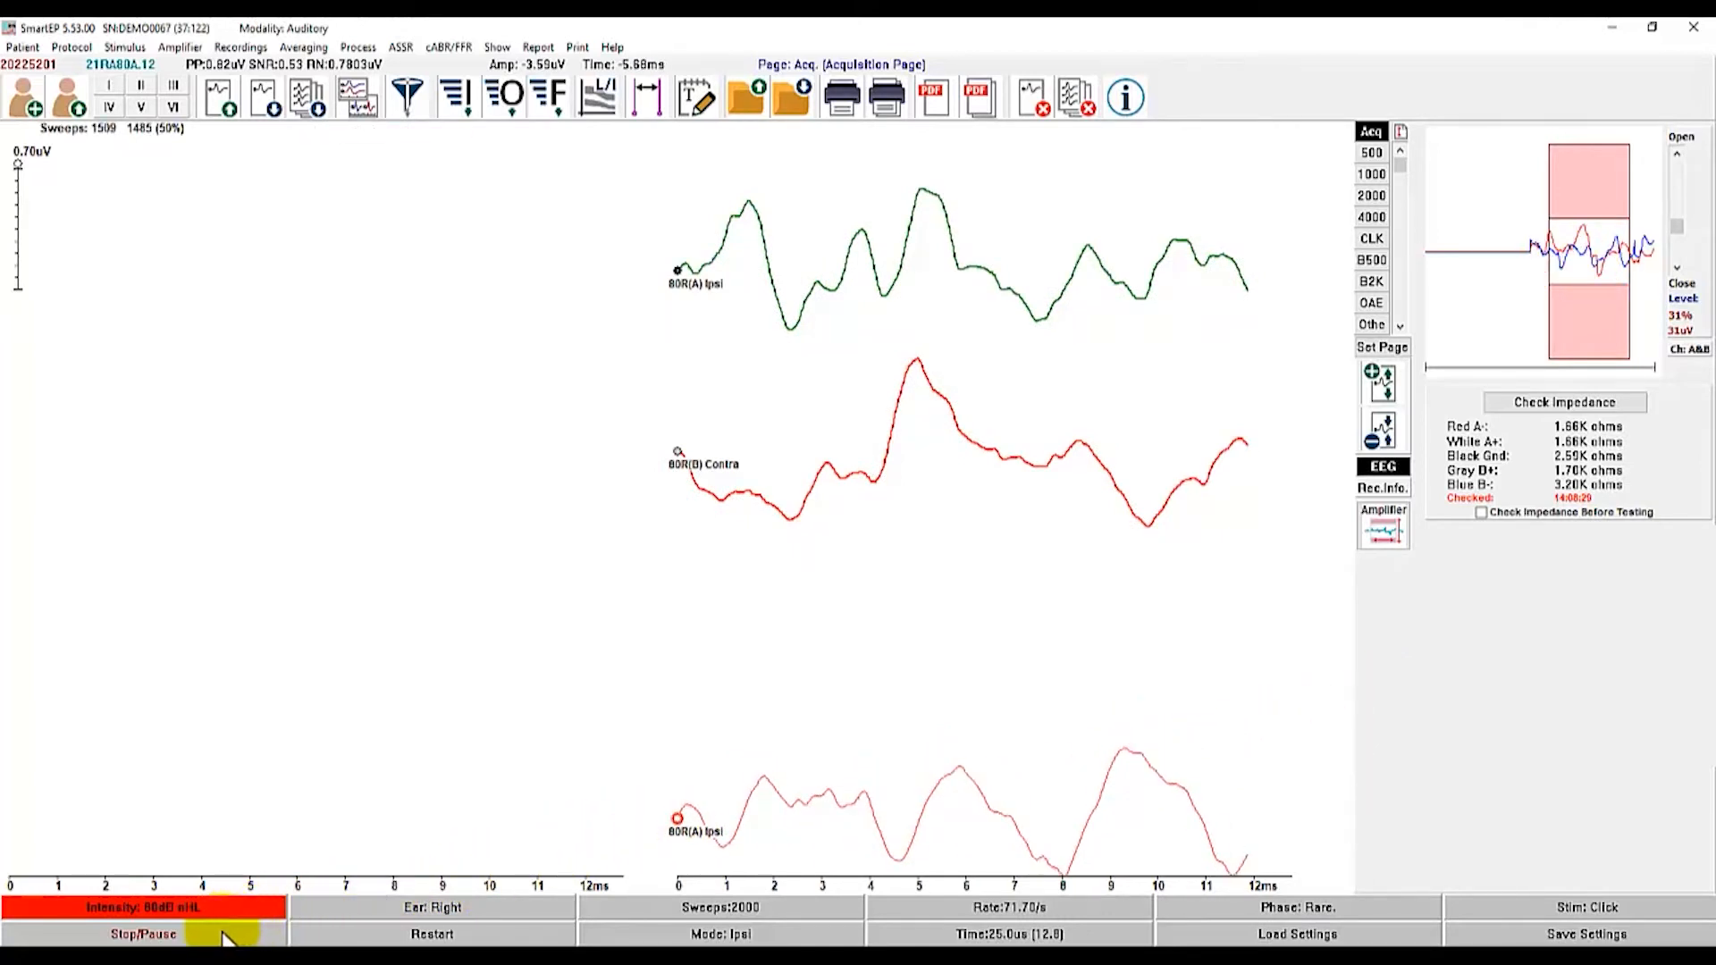
# - Move the first ipsilateral and contralateral pair up the page, and mark peak V at about 5.8 ms on the 71.7/s recording
pyautogui.click(678, 273)
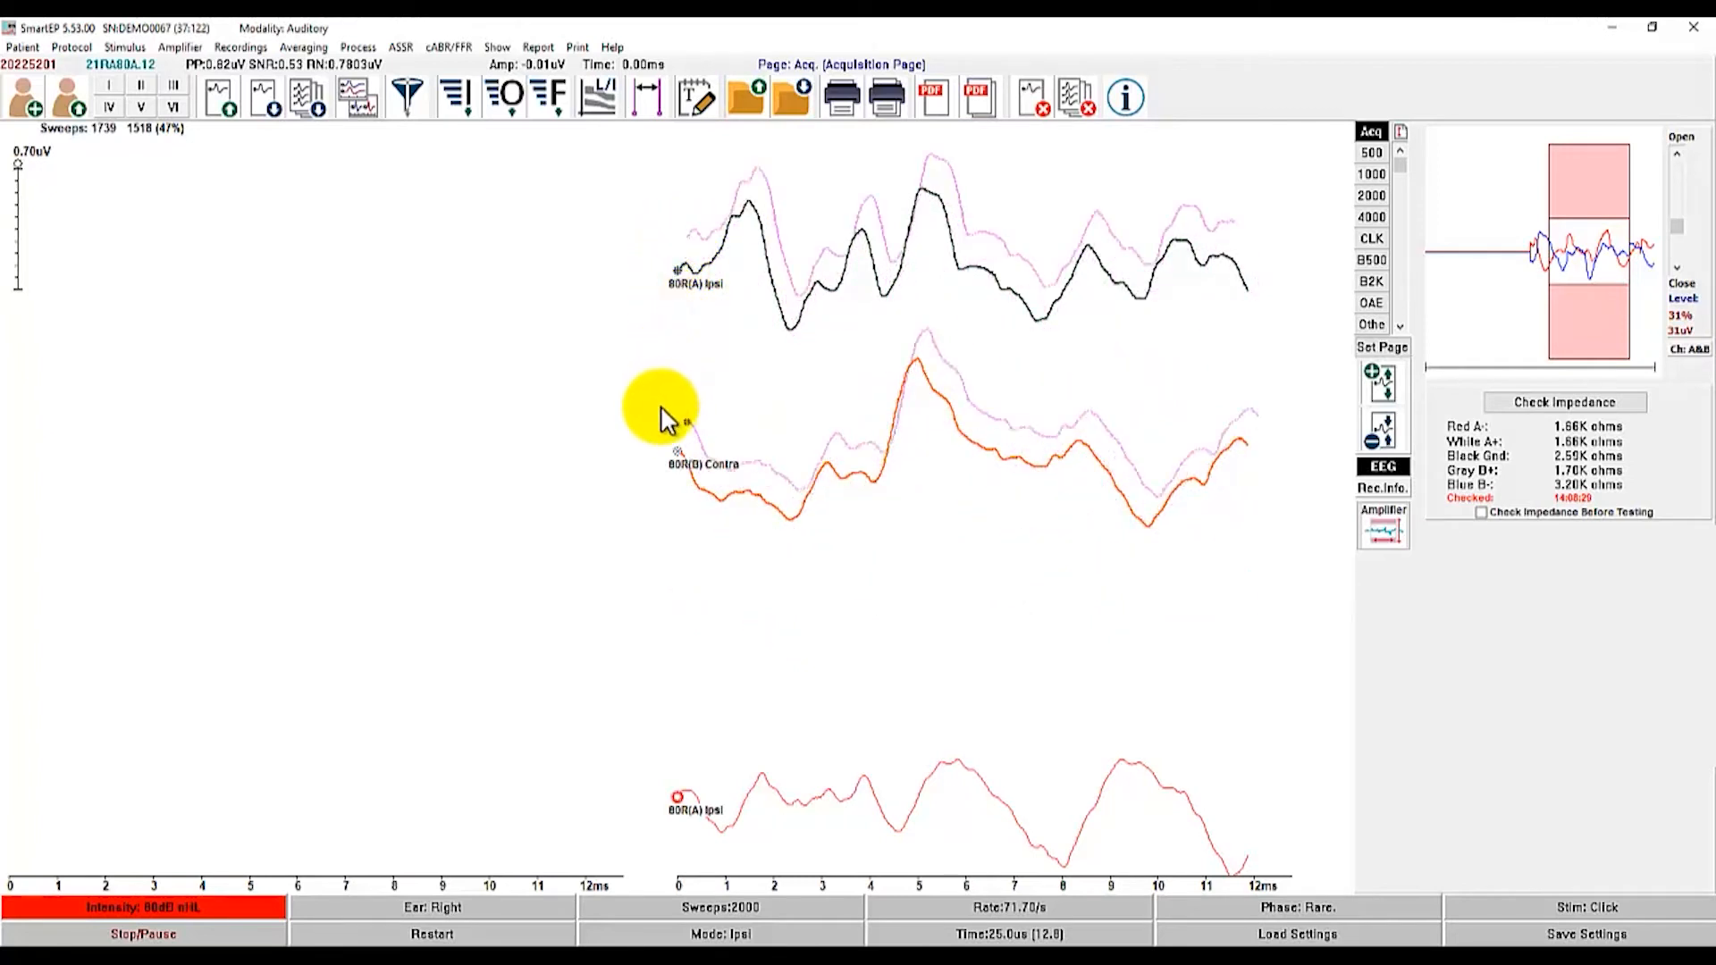
pyautogui.click(676, 788)
pyautogui.click(141, 107)
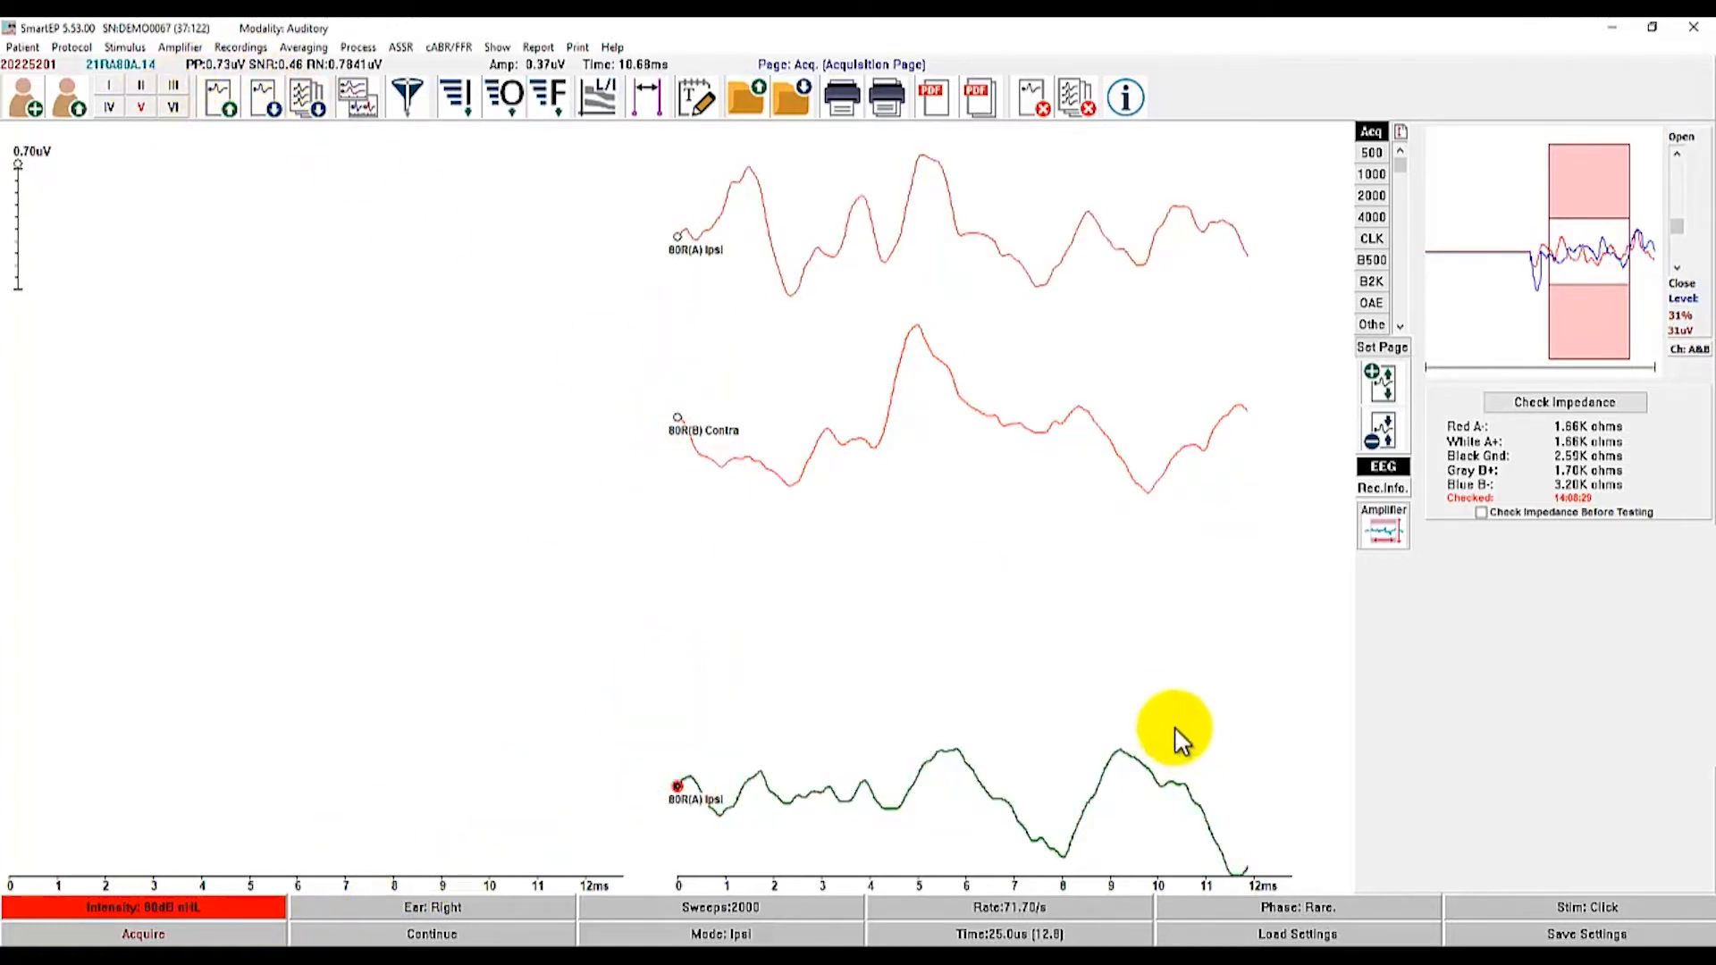
pyautogui.click(958, 724)
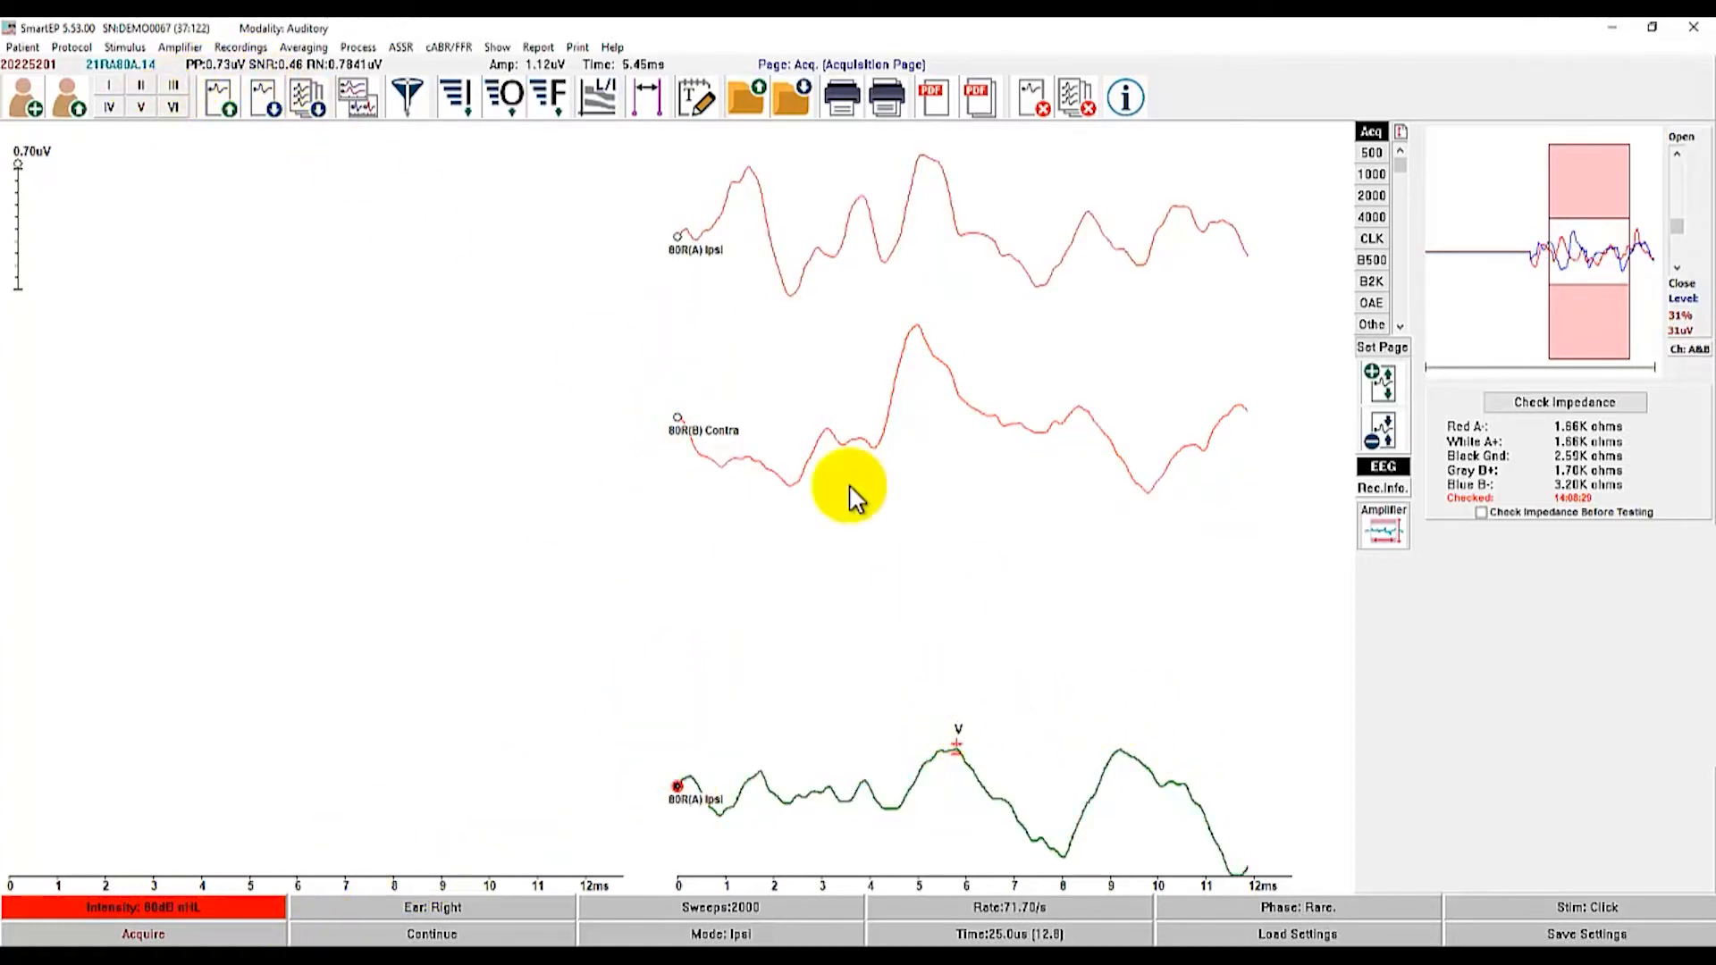
# - Mark peak V at about 5.4 ms on the first ipsilateral recording
pyautogui.click(678, 238)
pyautogui.click(141, 107)
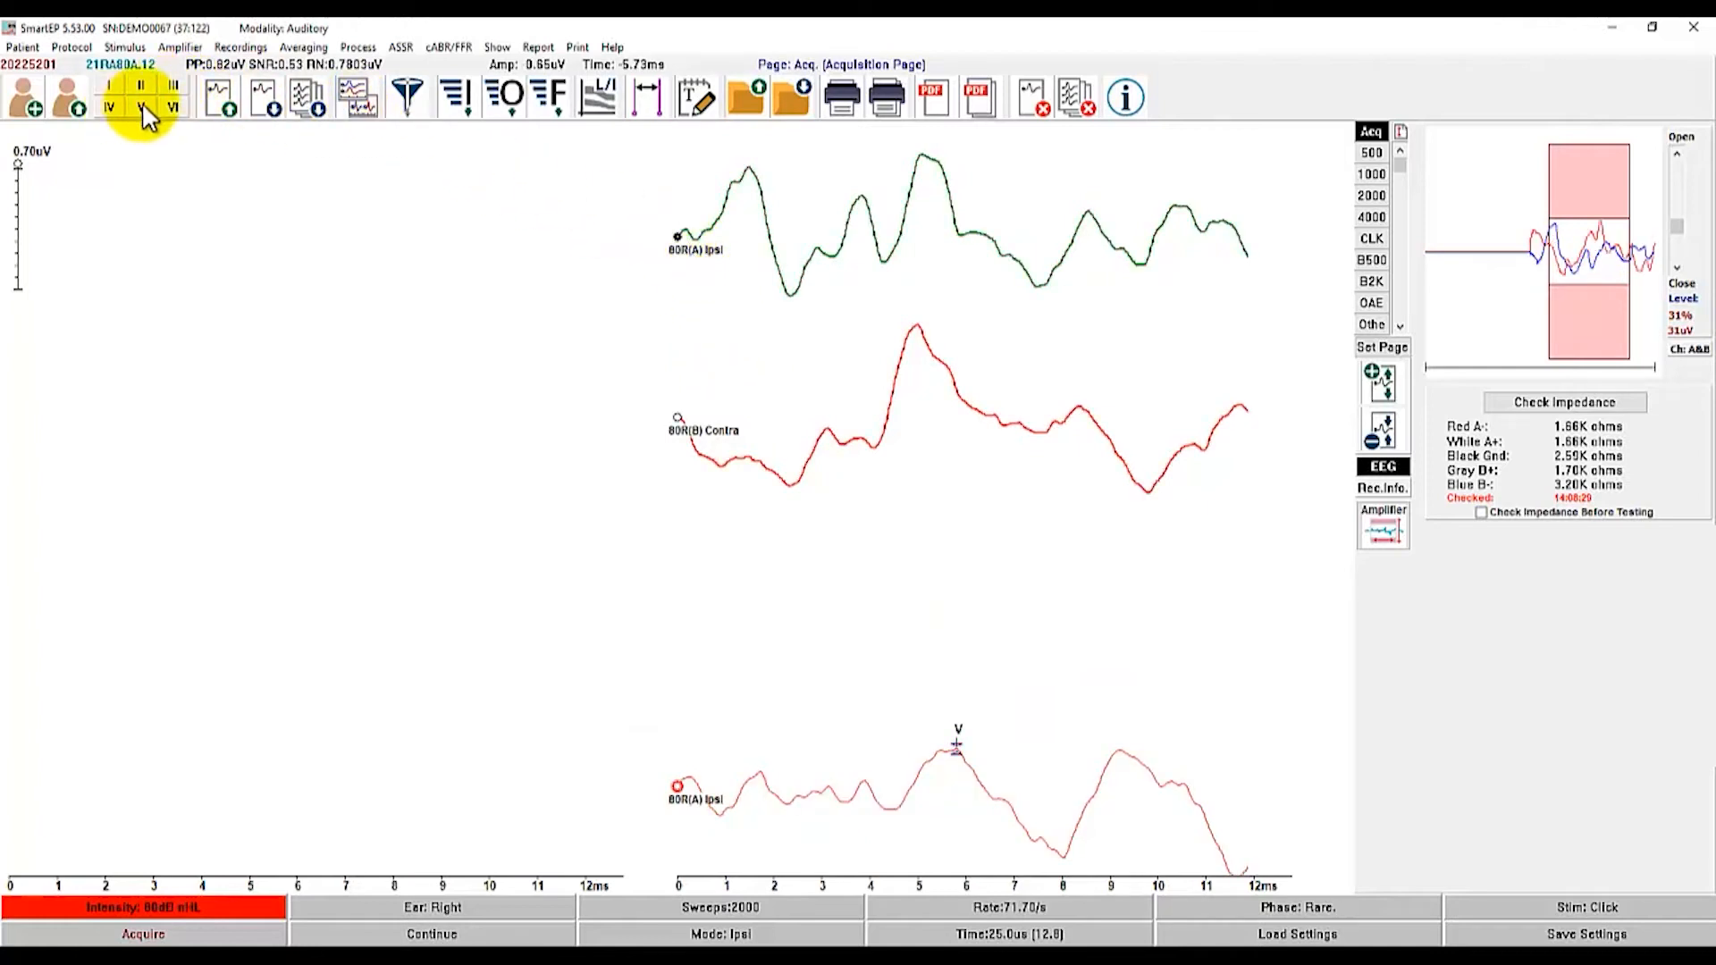
pyautogui.click(938, 155)
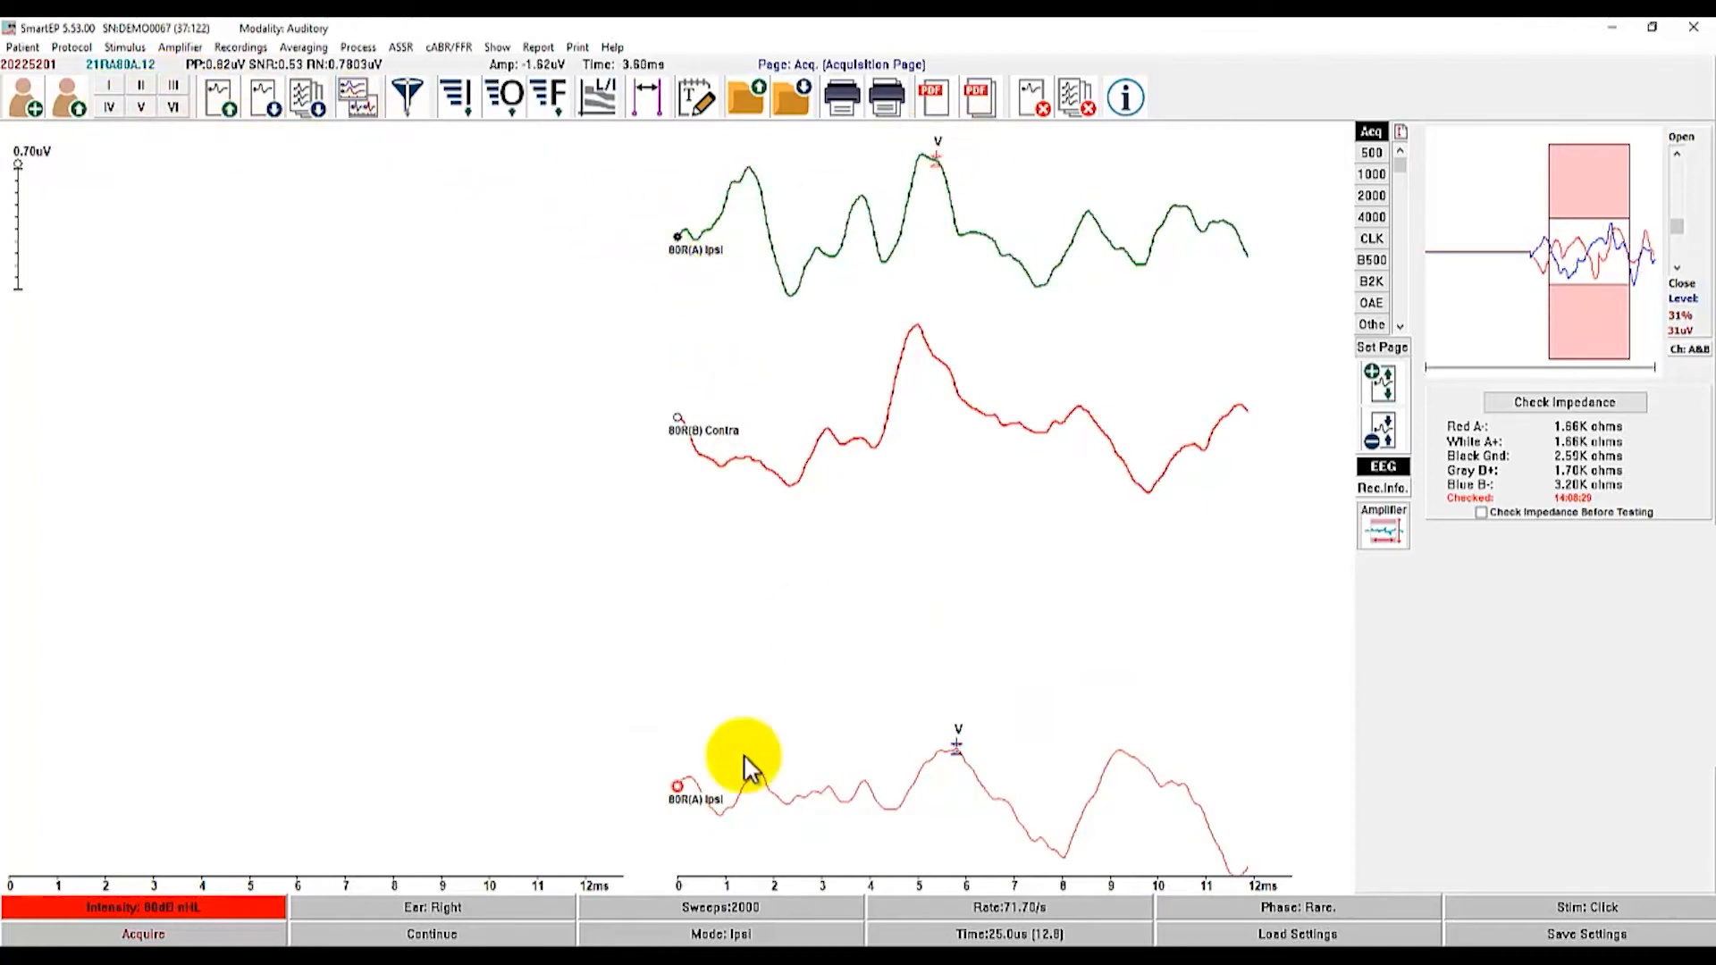
# - Compare the 71.7/s recording with the first ipsilateral recording and highlight the peak V difference in the comparison results
pyautogui.click(678, 788)
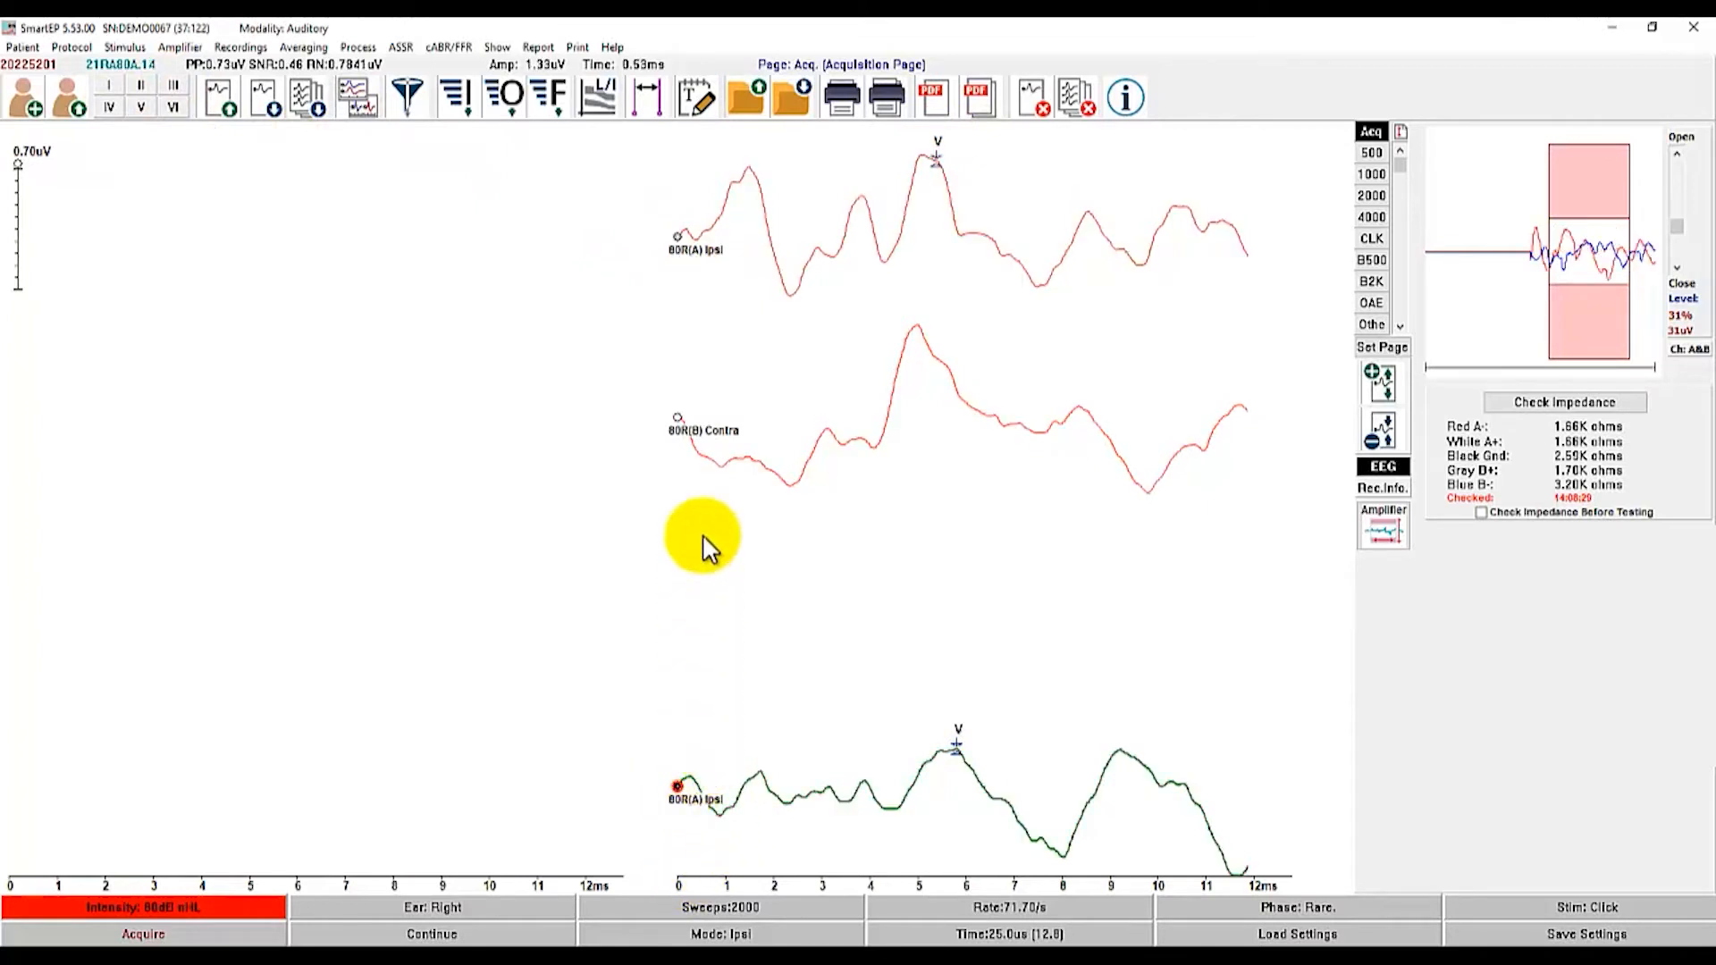
pyautogui.click(362, 48)
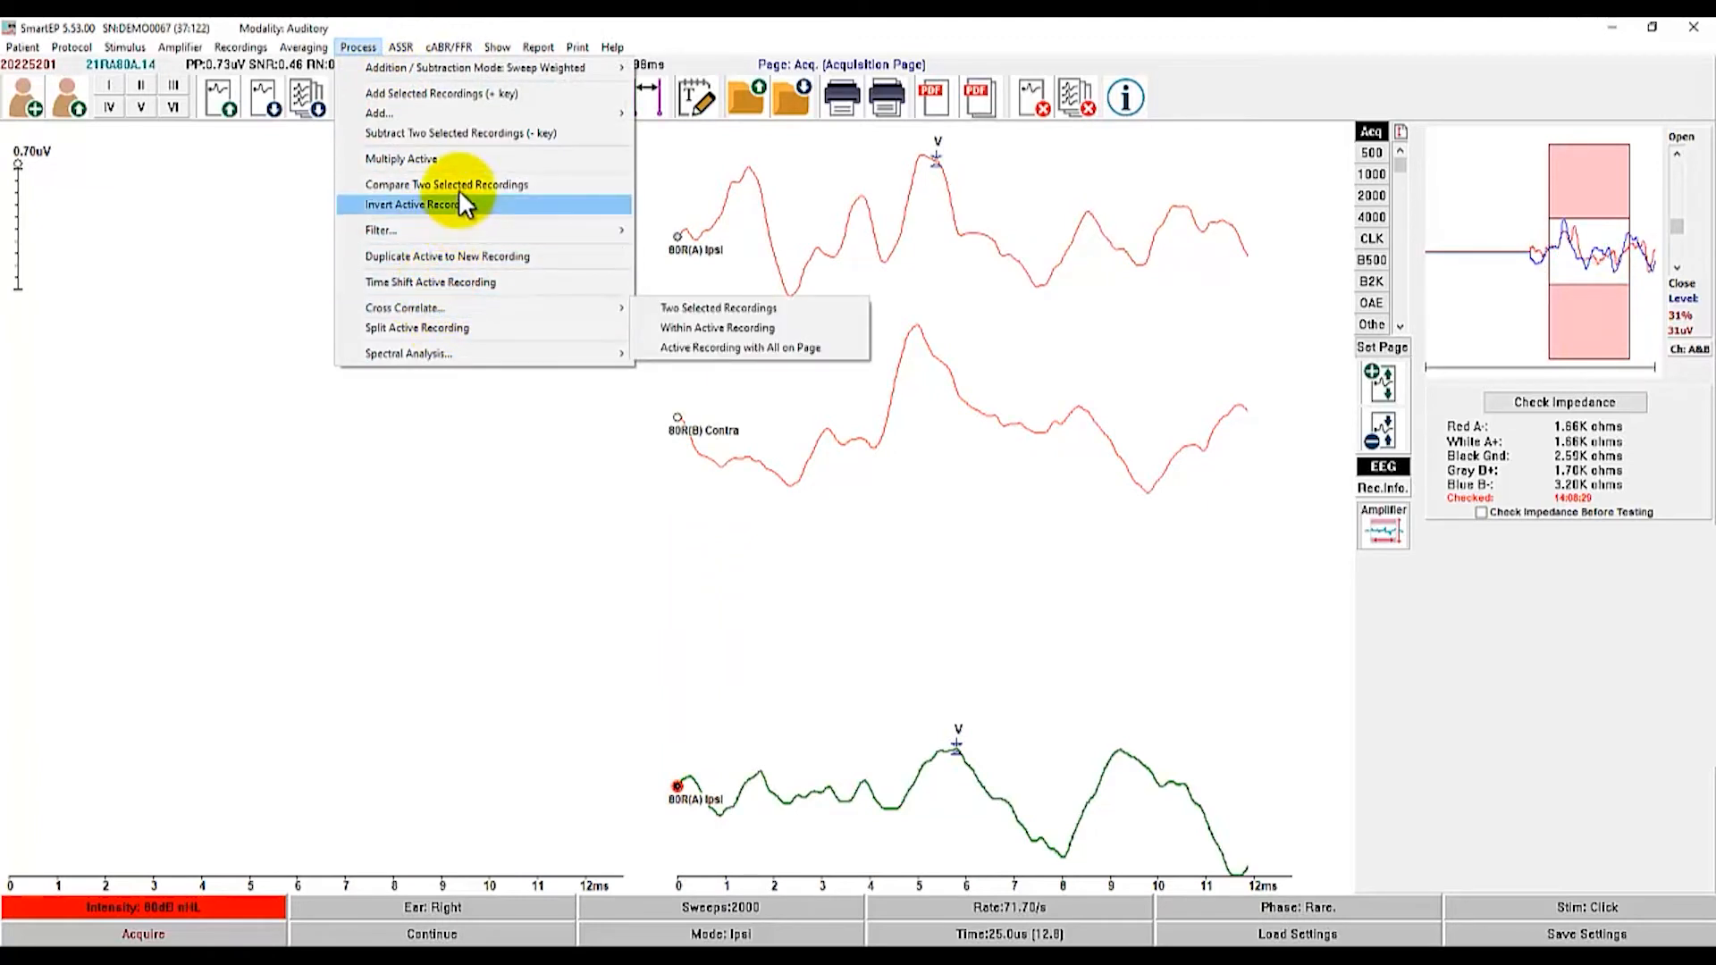
pyautogui.click(1387, 489)
pyautogui.click(1321, 370)
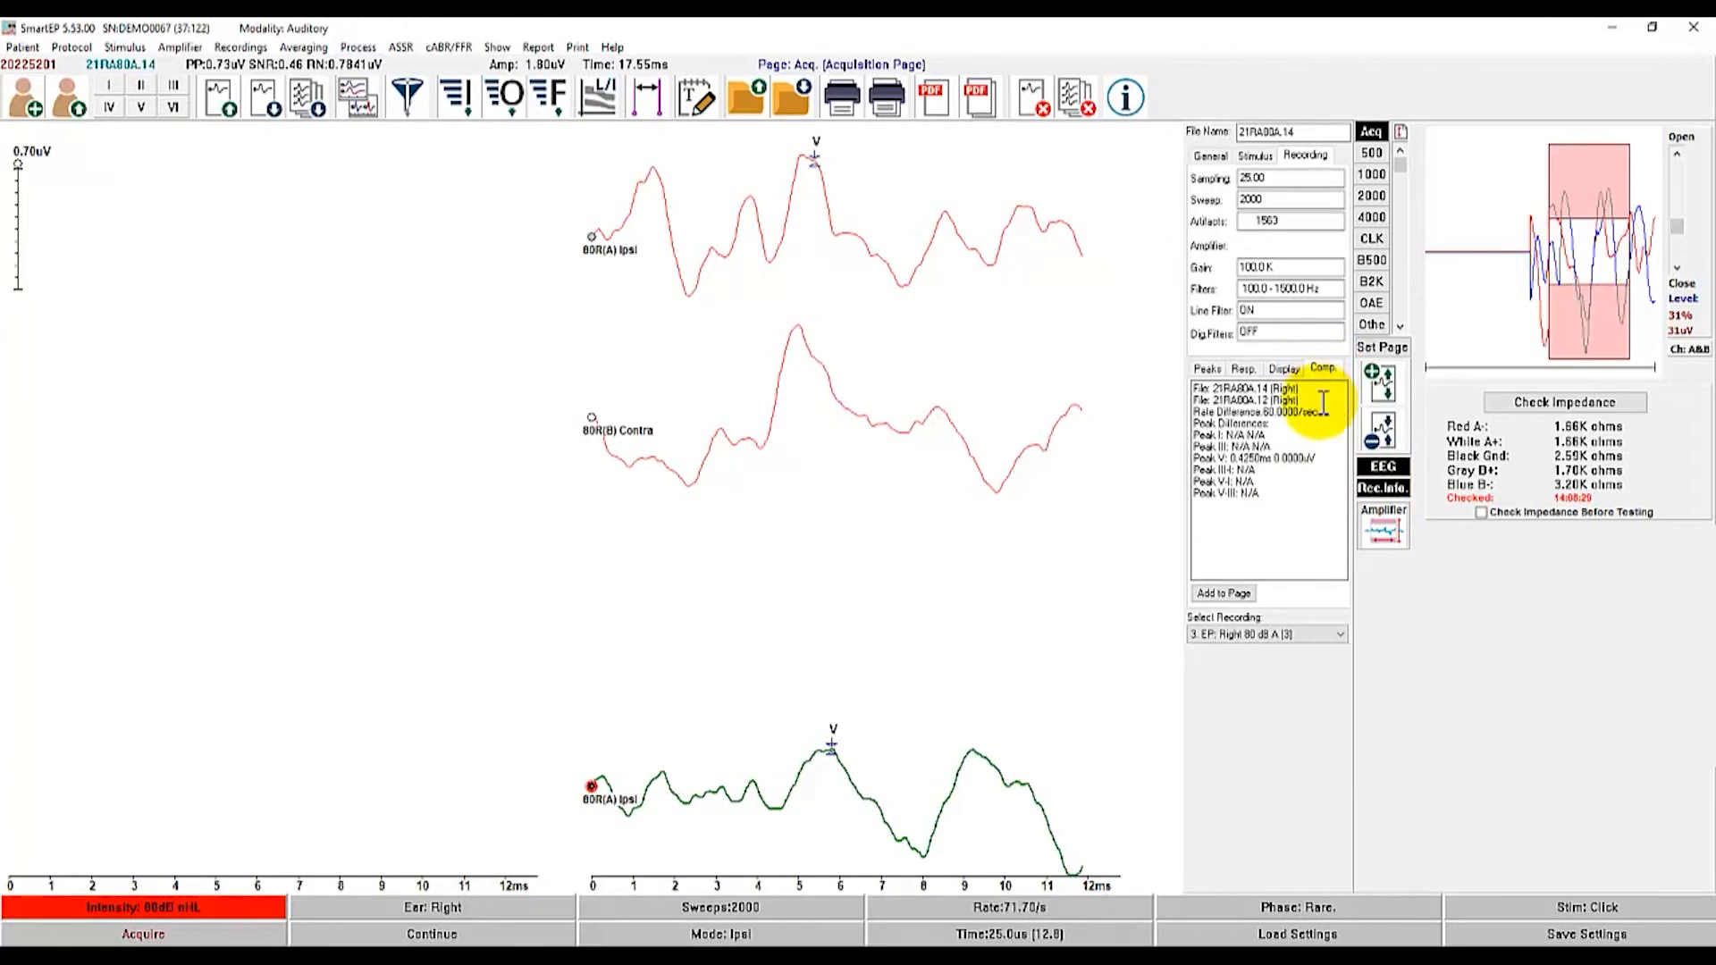
pyautogui.moveTo(1194, 457); pyautogui.dragTo(1326, 467)
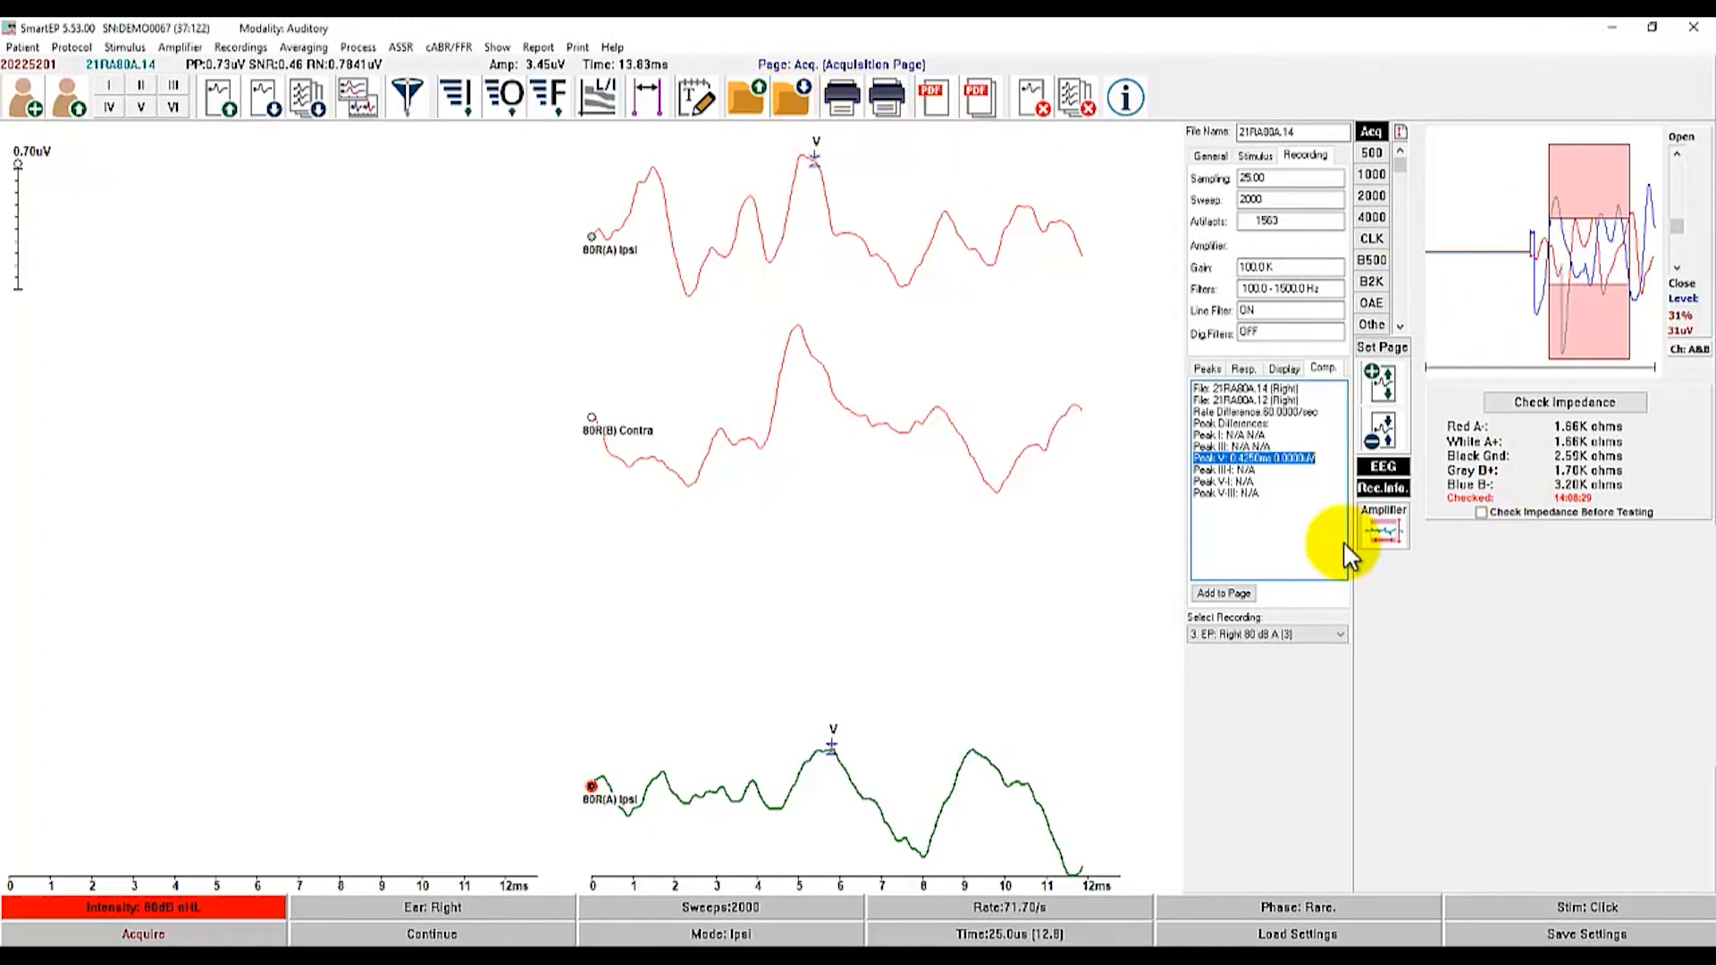
# - Turn off printing of parameters and peak values, and turn both print options back on
pyautogui.click(567, 46)
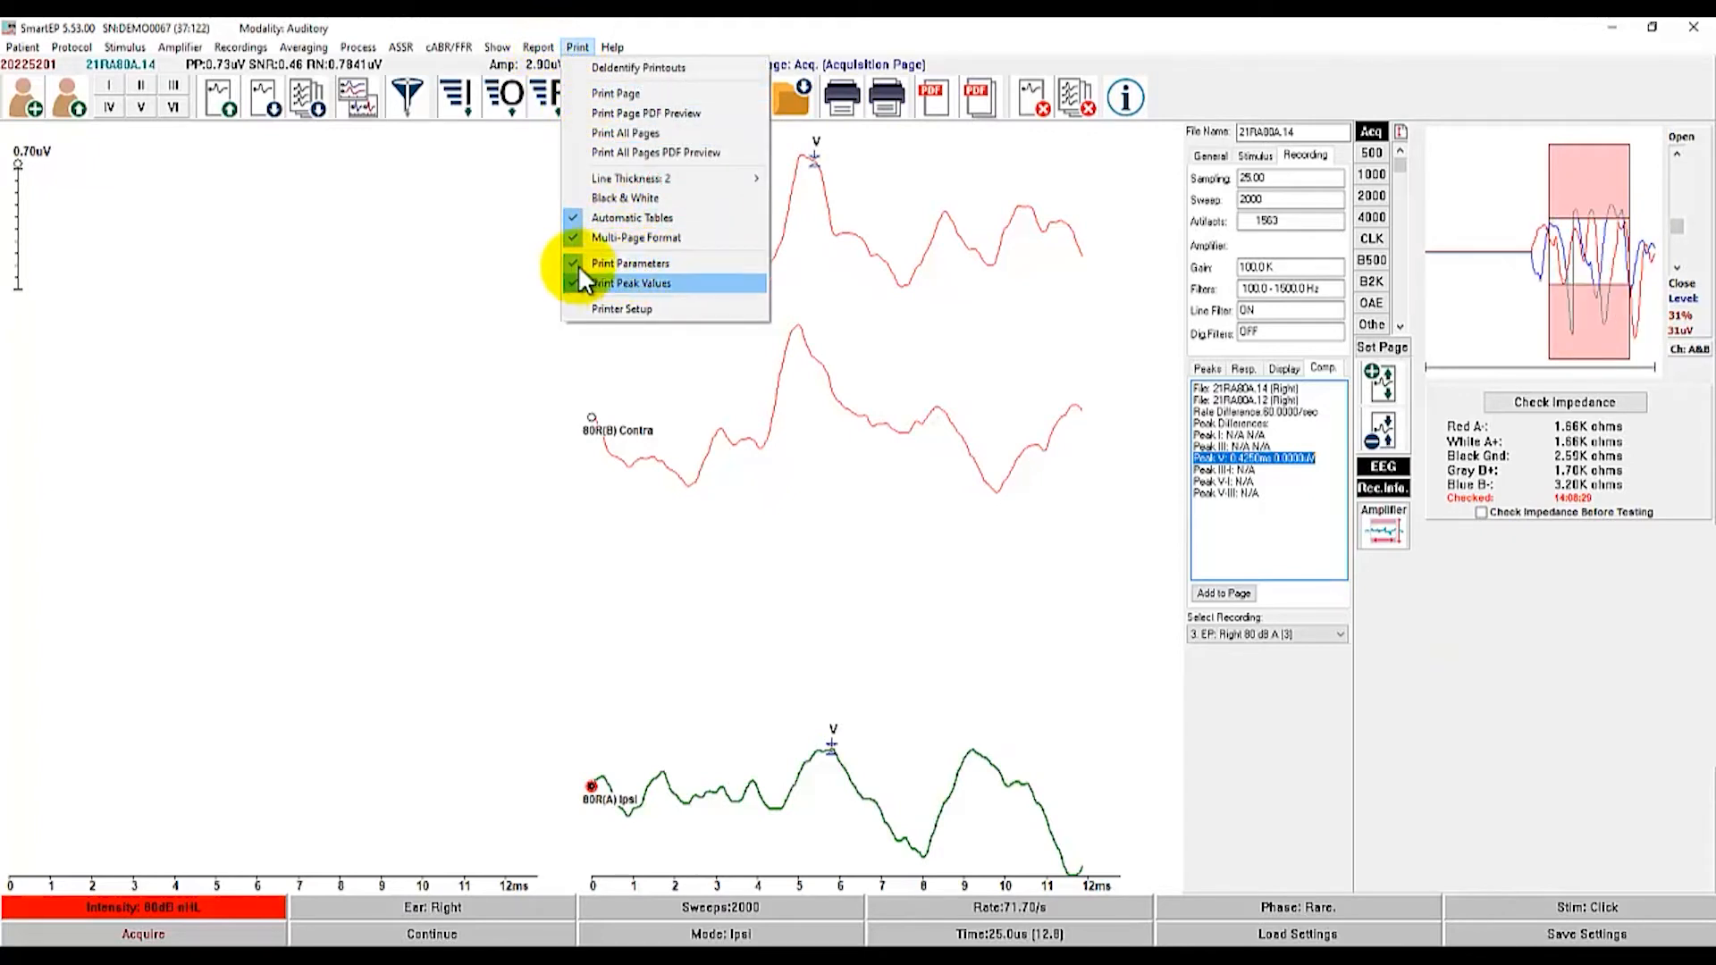
pyautogui.click(577, 262)
pyautogui.click(572, 49)
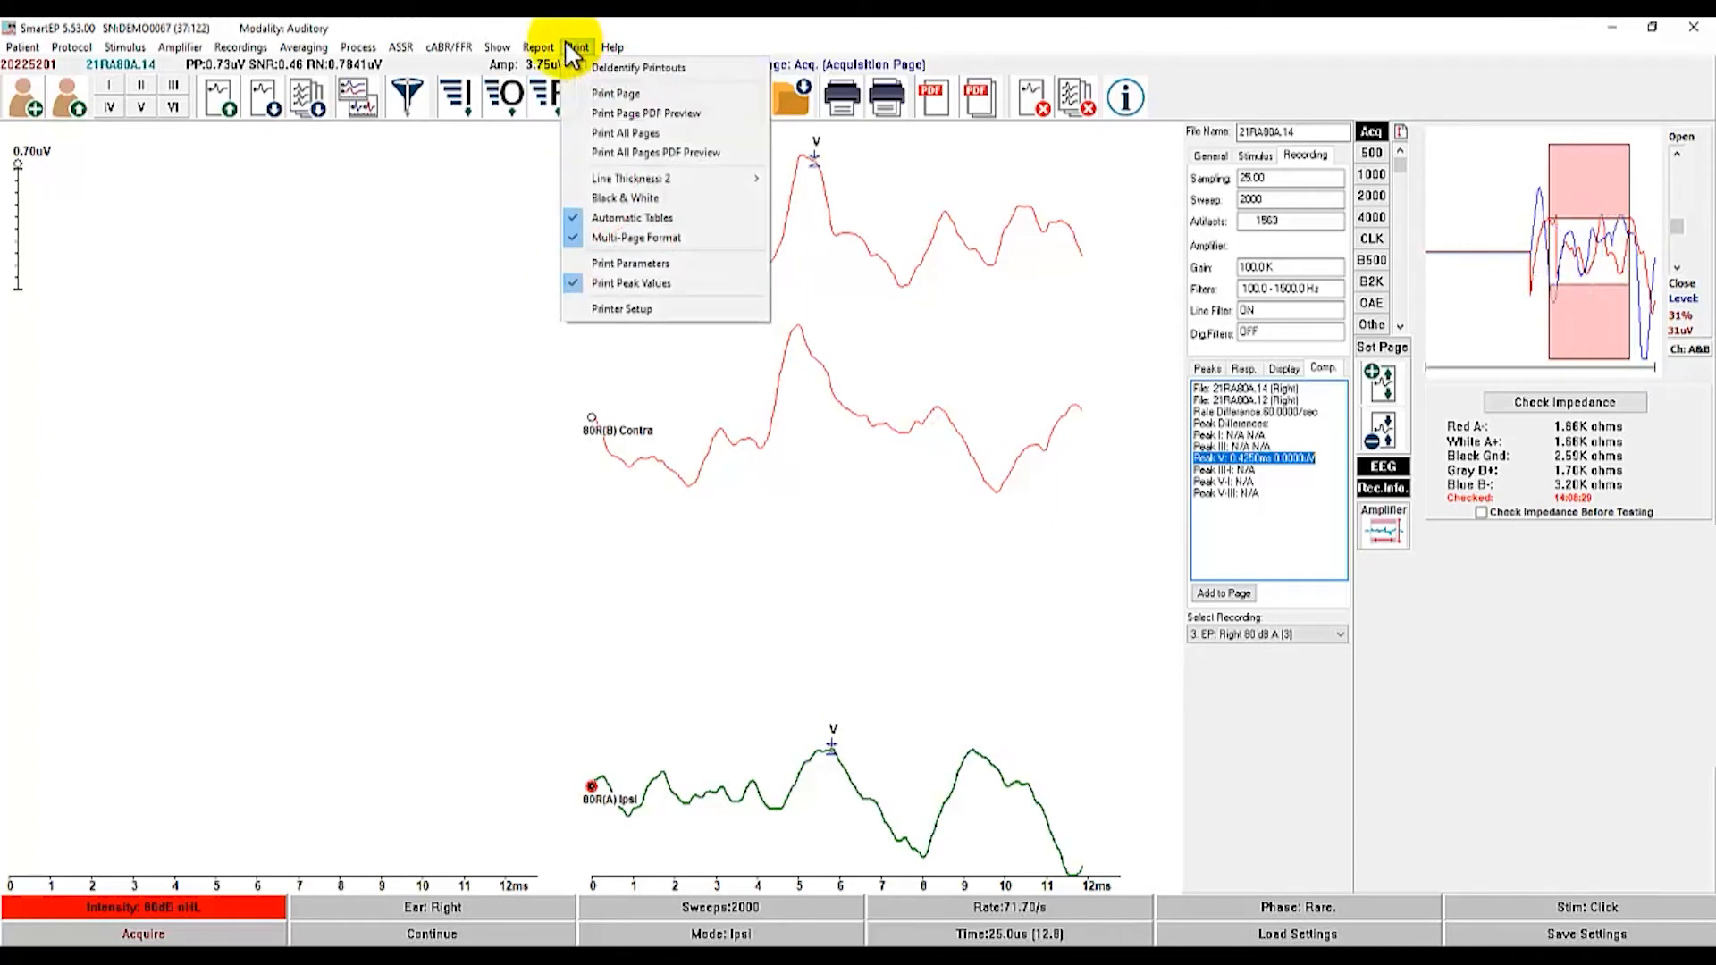
pyautogui.click(594, 262)
pyautogui.click(577, 47)
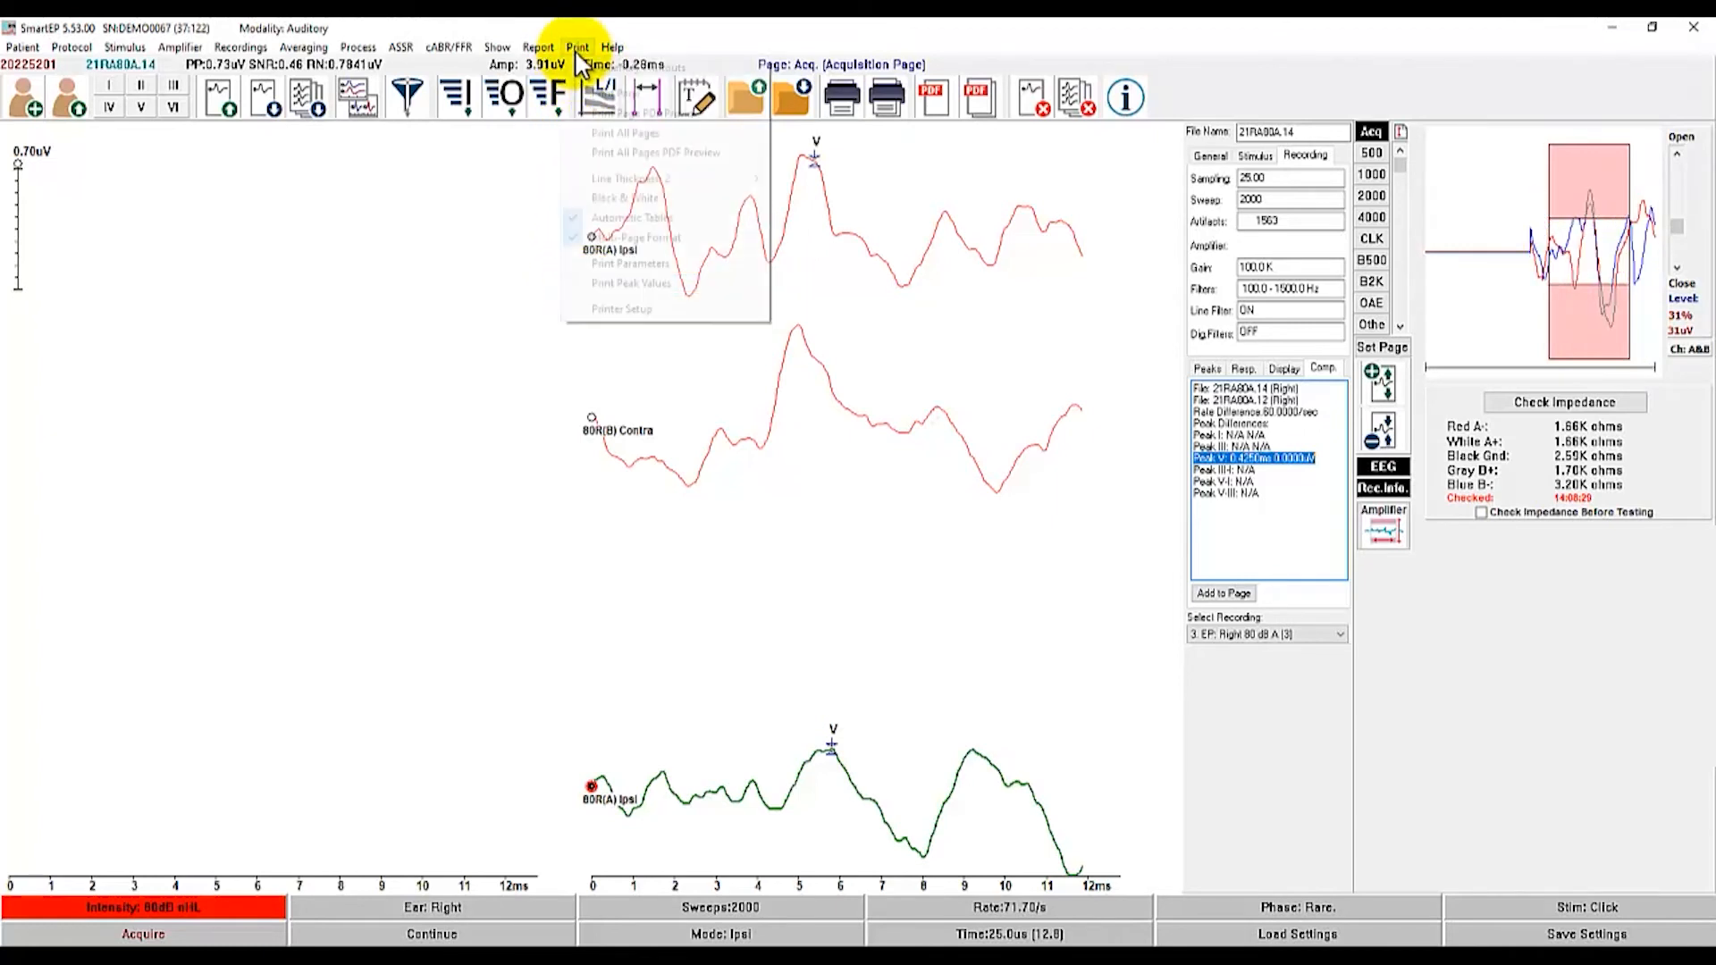
pyautogui.click(624, 264)
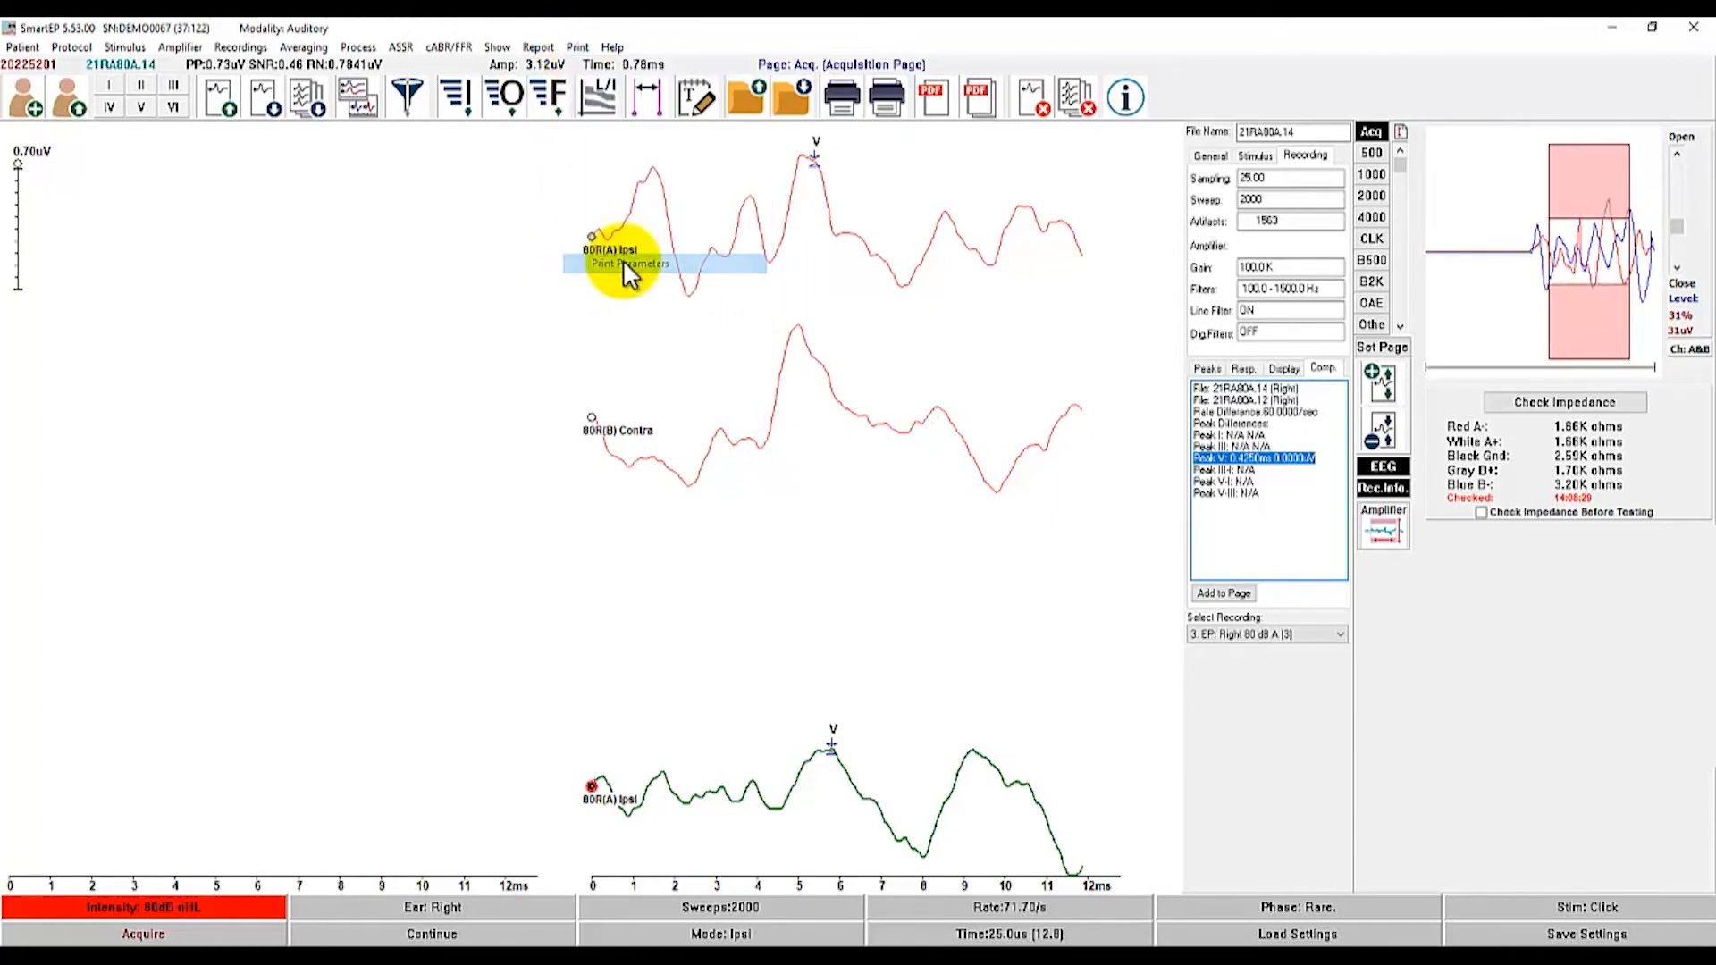
pyautogui.click(576, 47)
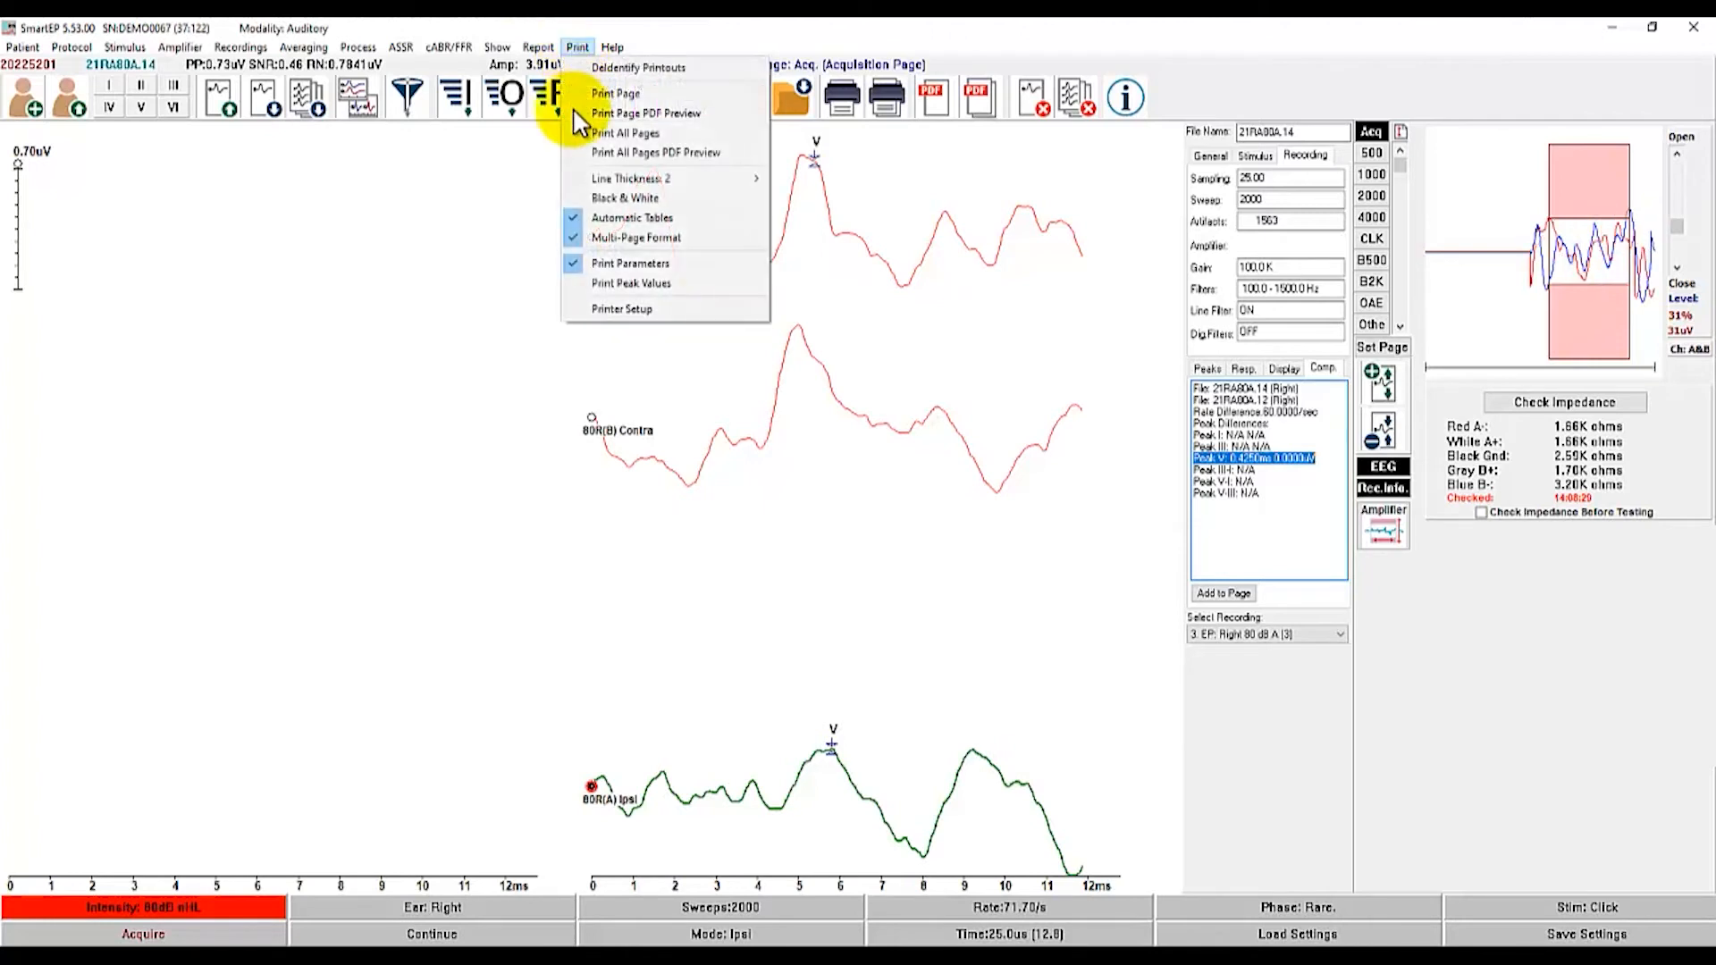
pyautogui.click(624, 283)
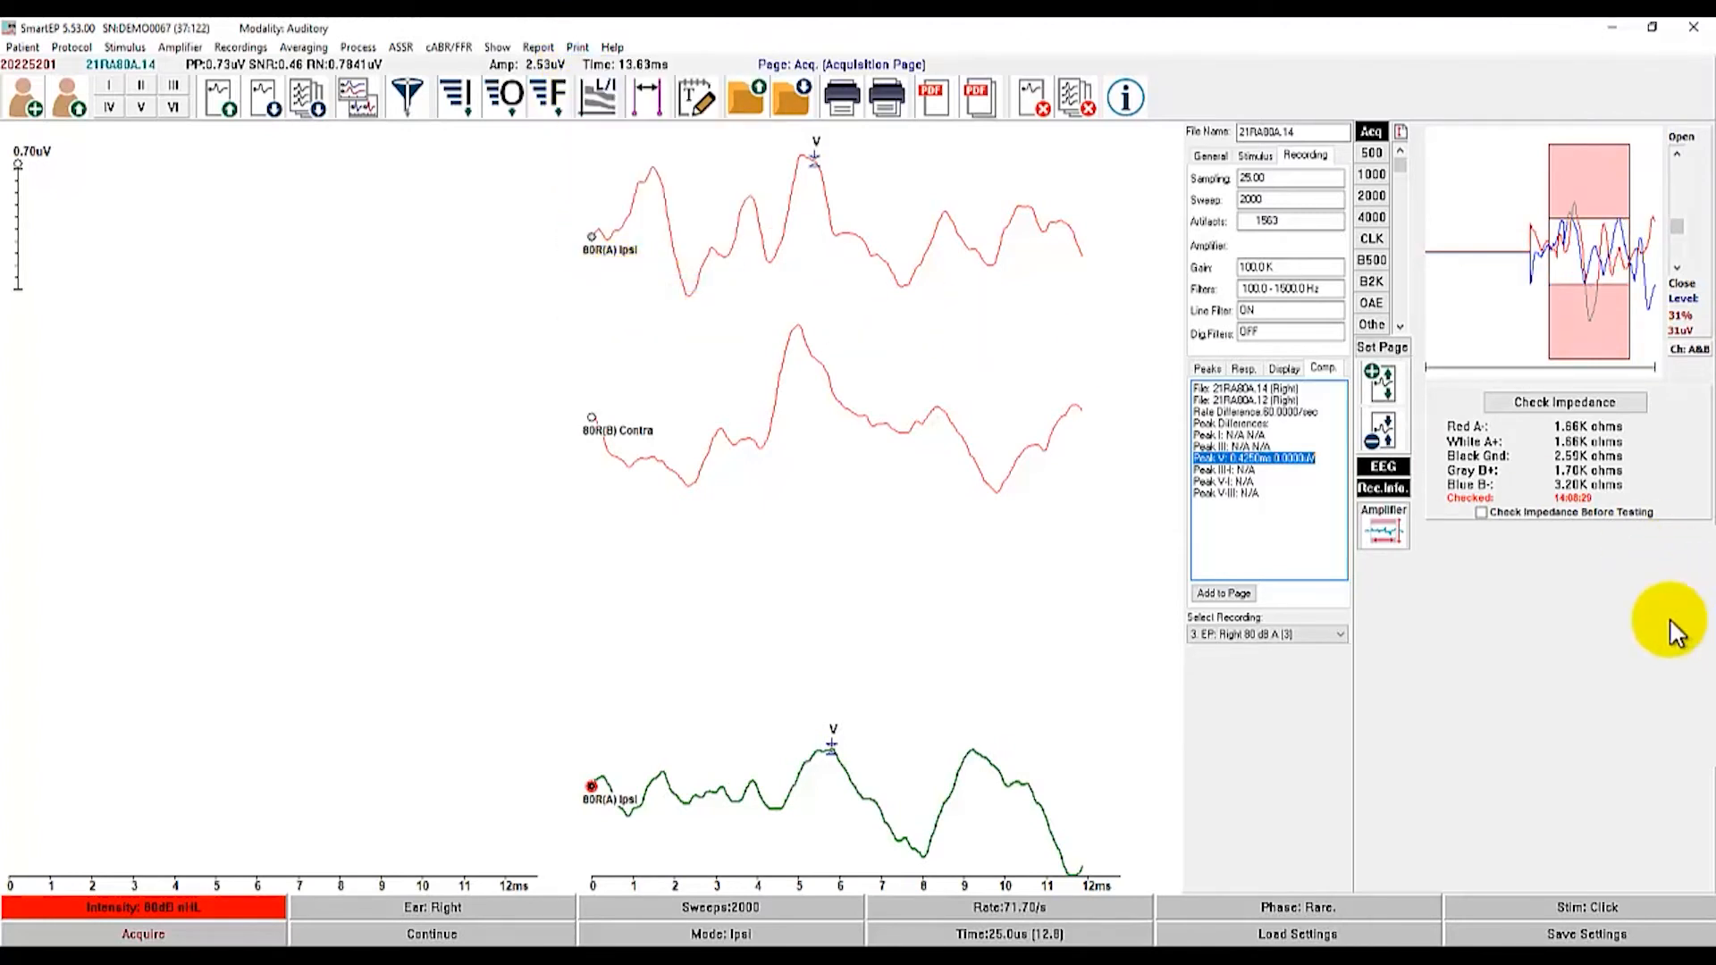
# - Generate a PDF of the current page and review its recording parameters and peak latency tables
pyautogui.click(938, 99)
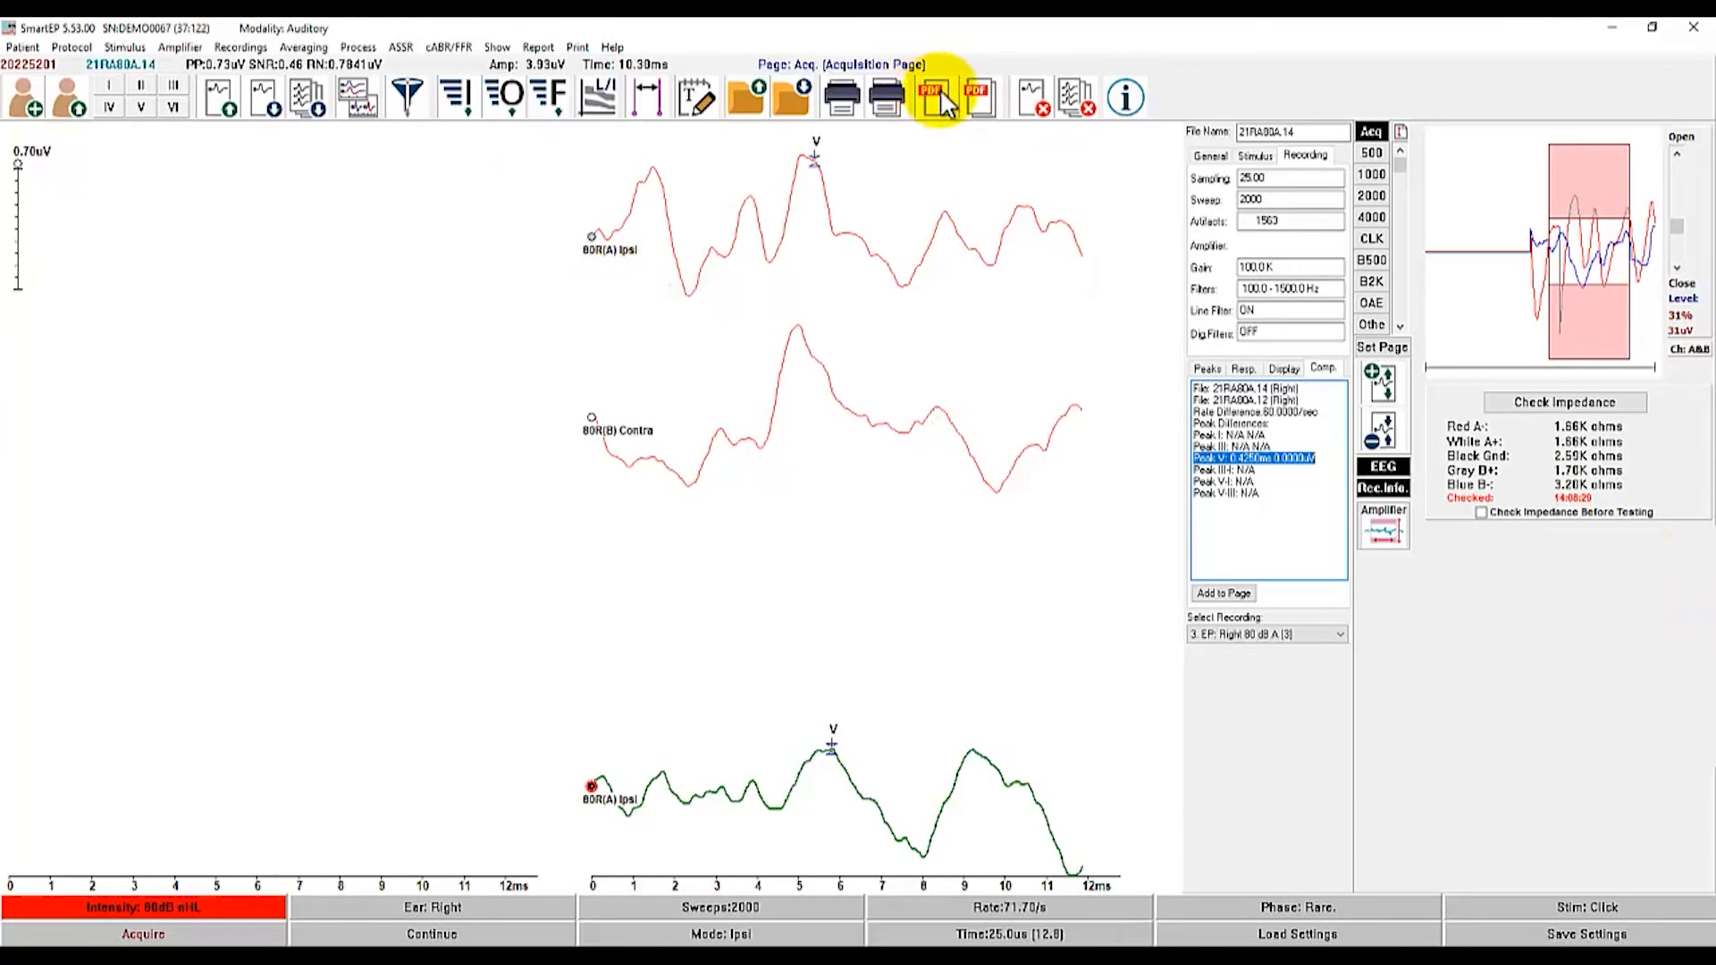
pyautogui.scroll(-10, 464, 398)
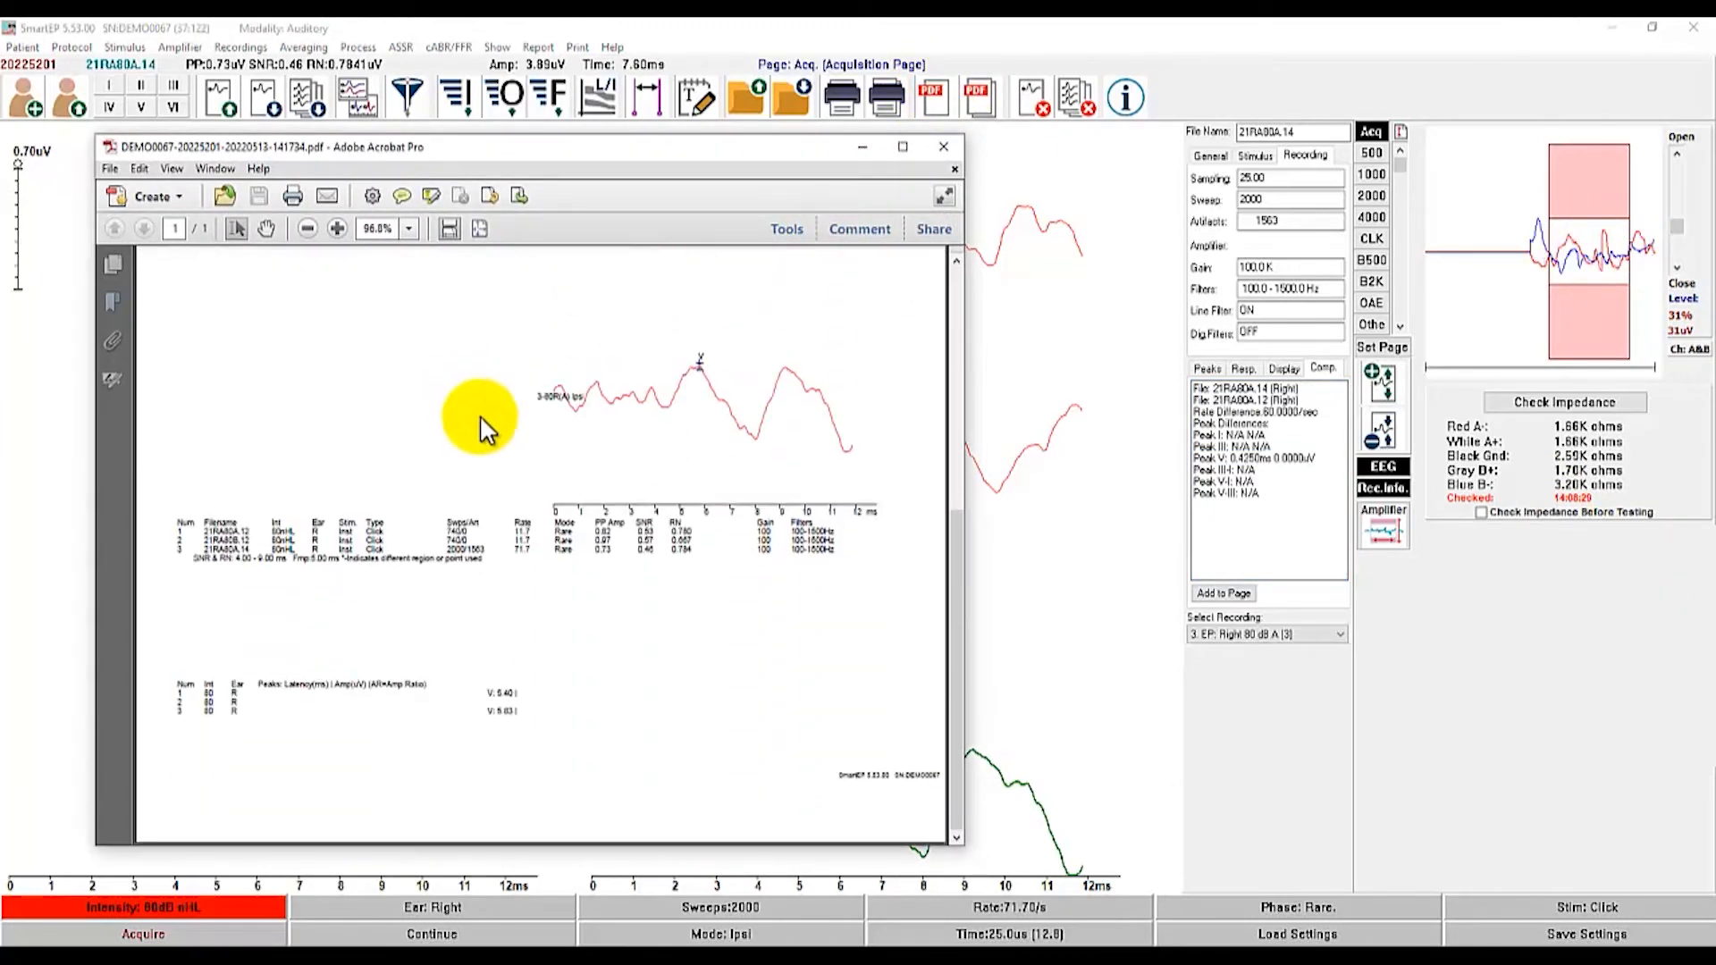
# - Highlight the software version and serial number in the PDF report's footer, and close the PDF
pyautogui.moveTo(835, 777); pyautogui.dragTo(943, 776)
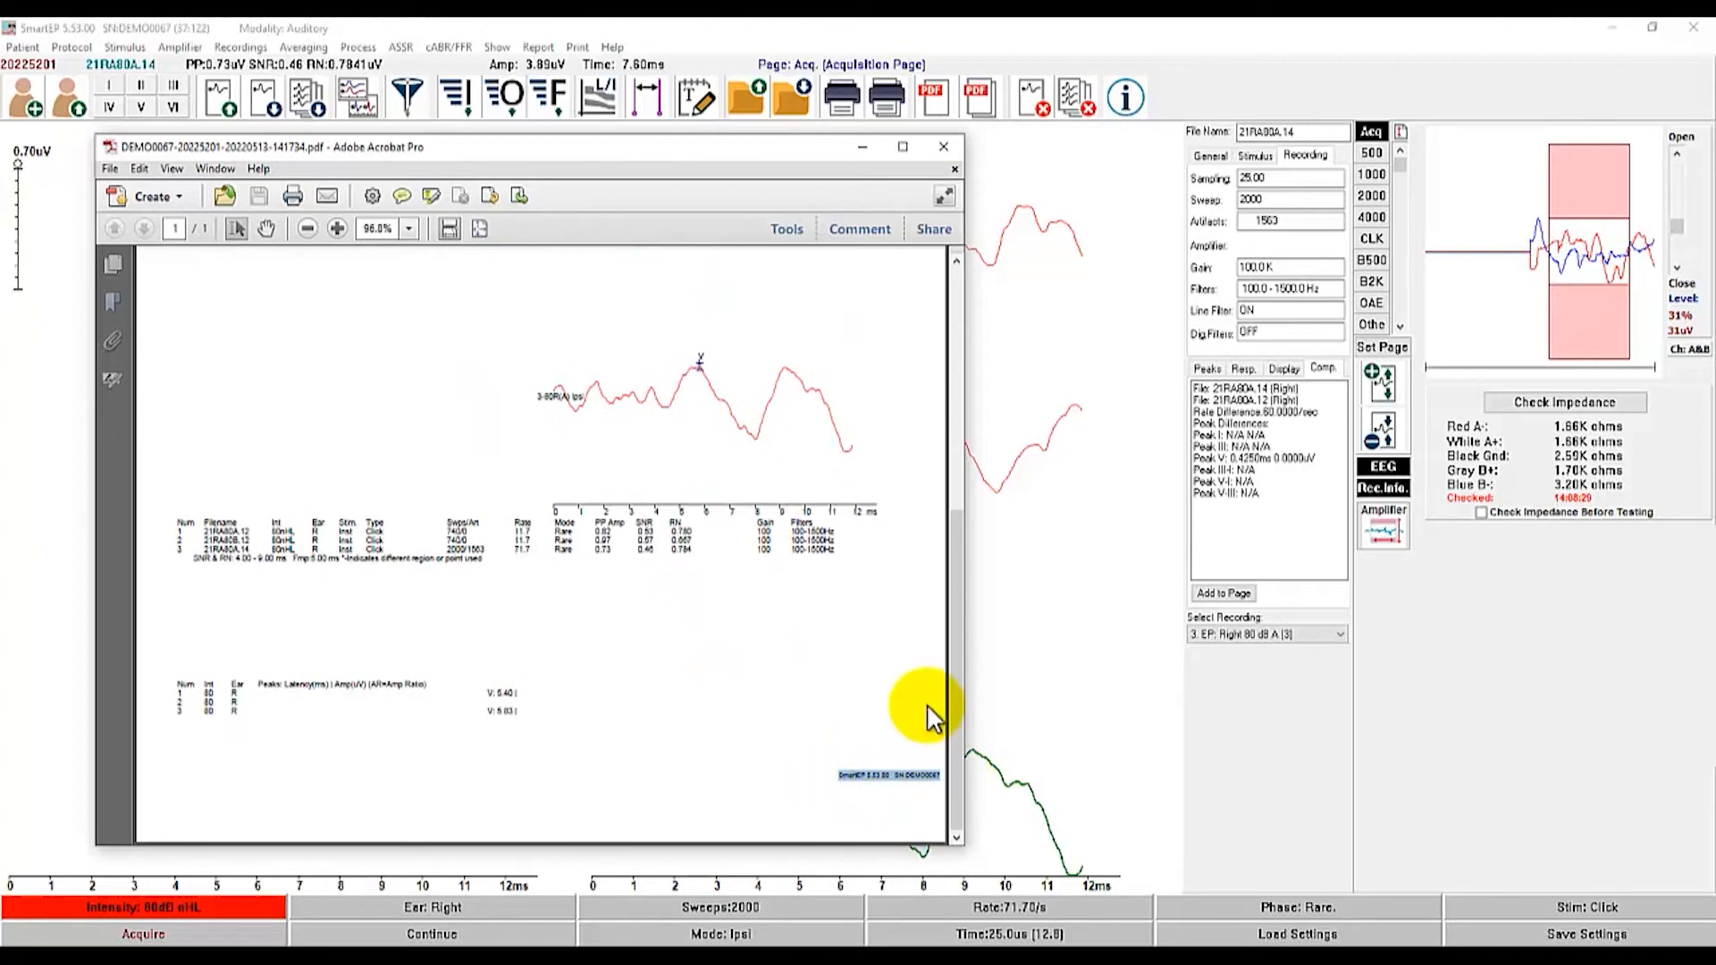
pyautogui.click(944, 148)
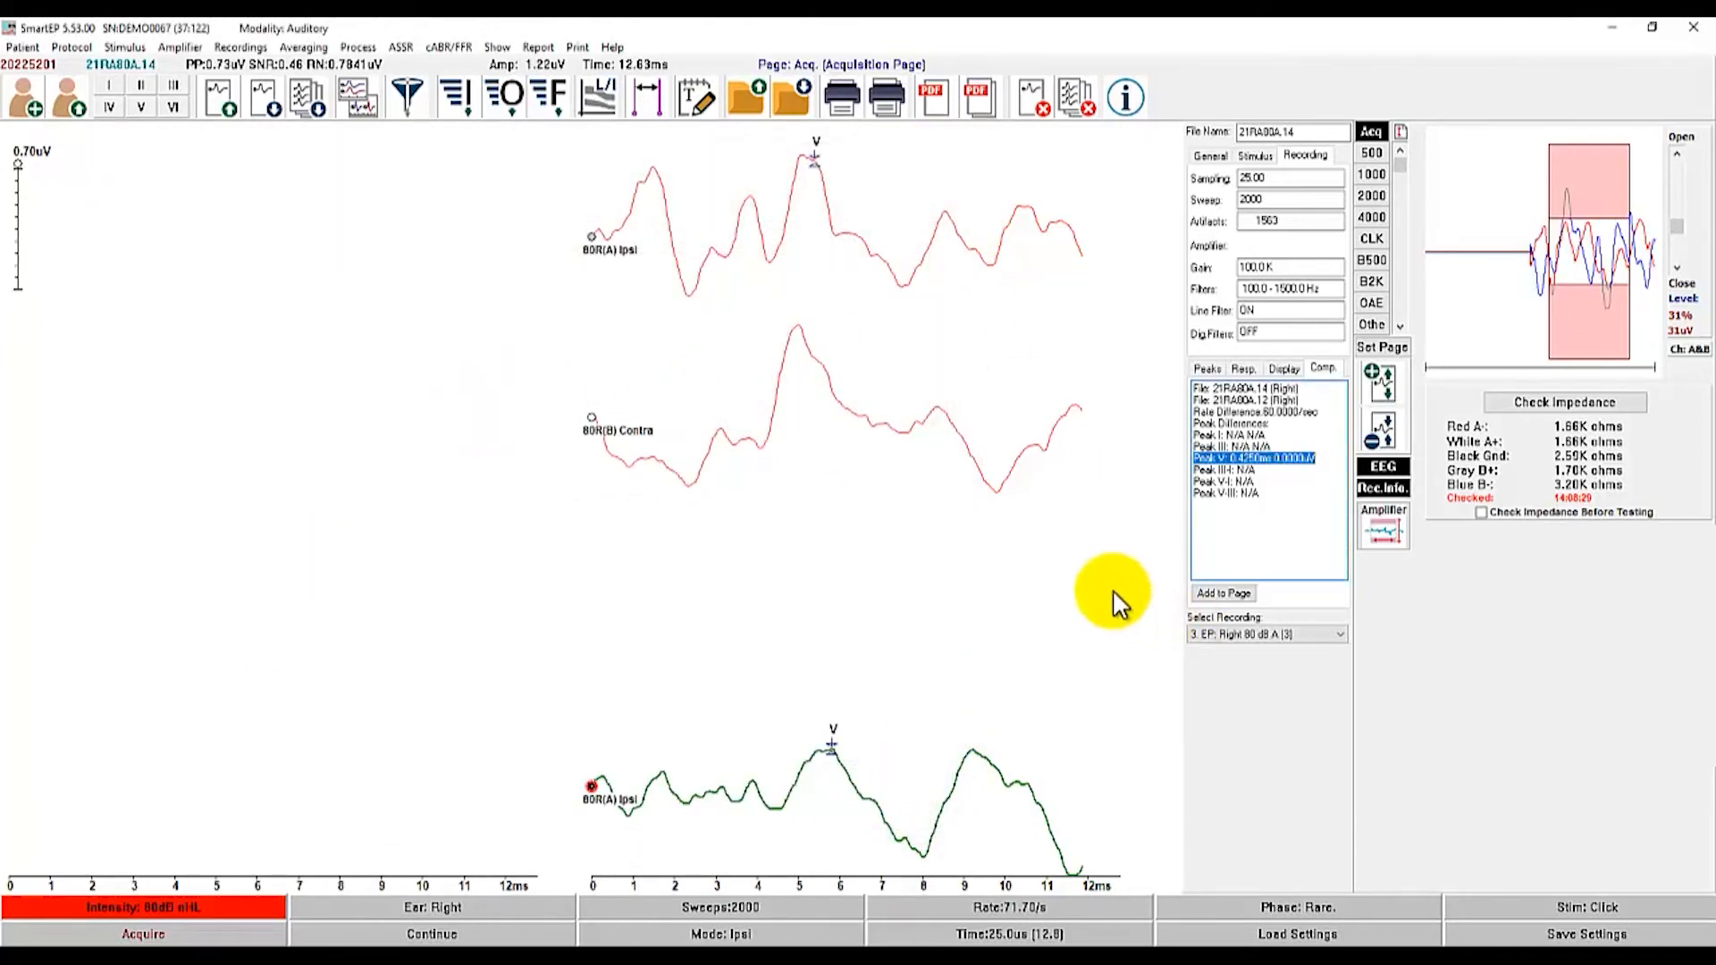
# - Clear the recordings from the acquisition page, and bring up the patient list and cancel it
pyautogui.click(1363, 134)
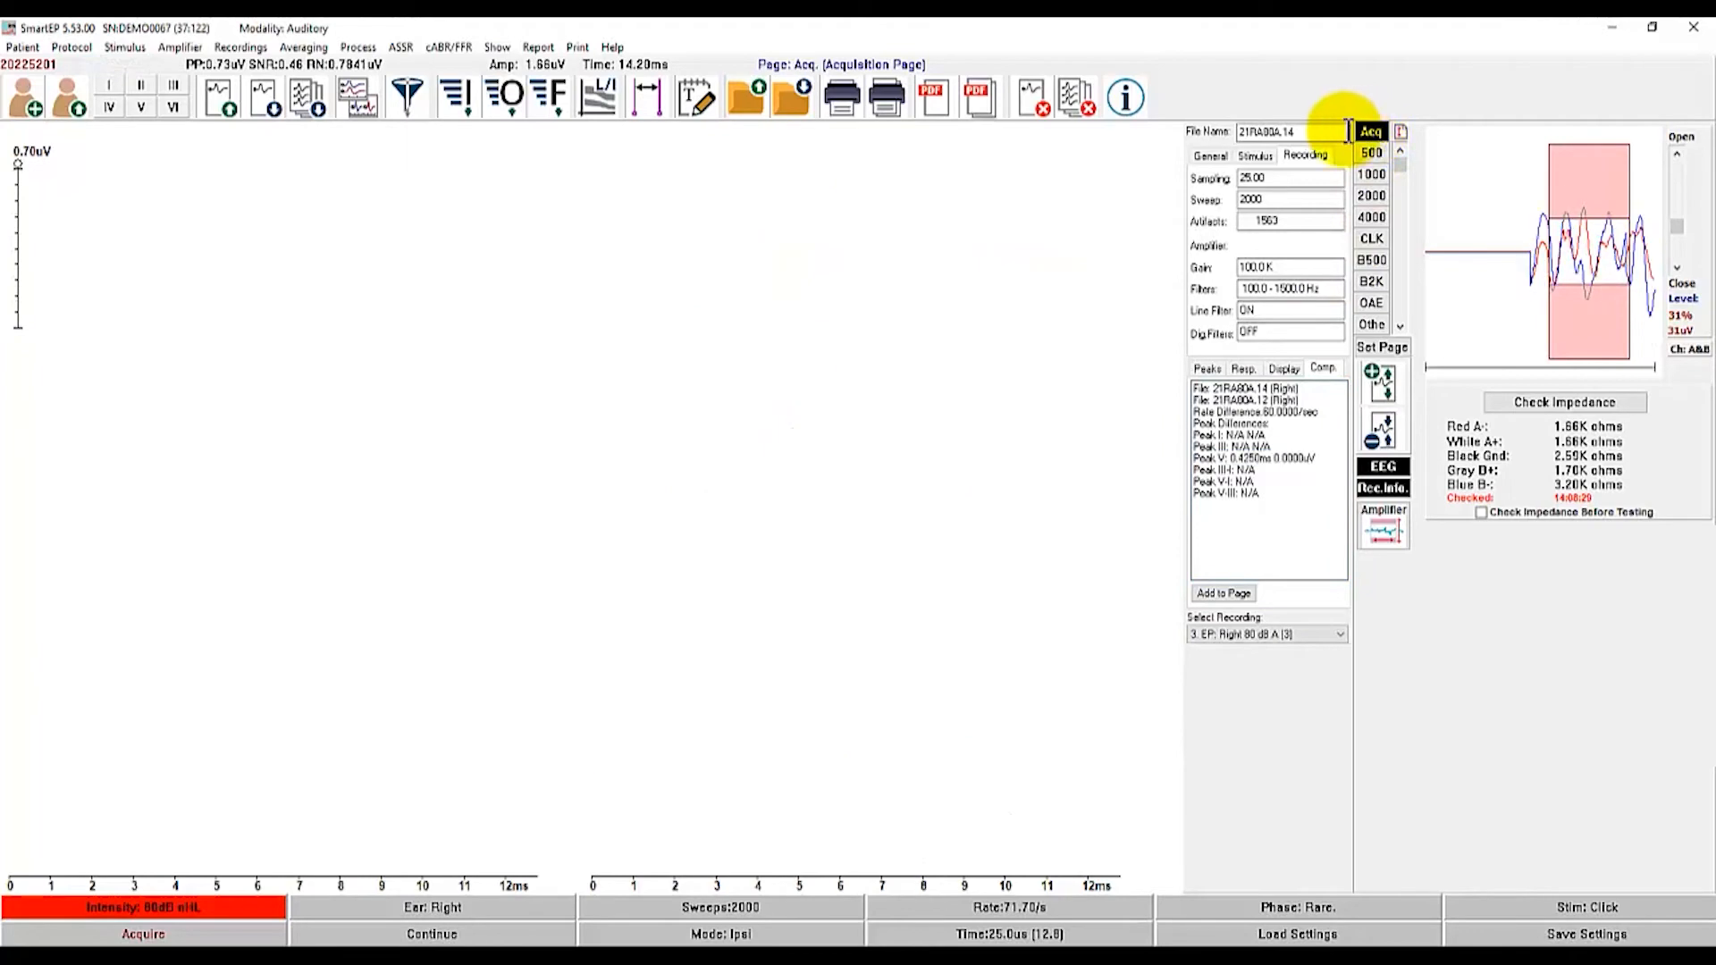
pyautogui.click(1015, 277)
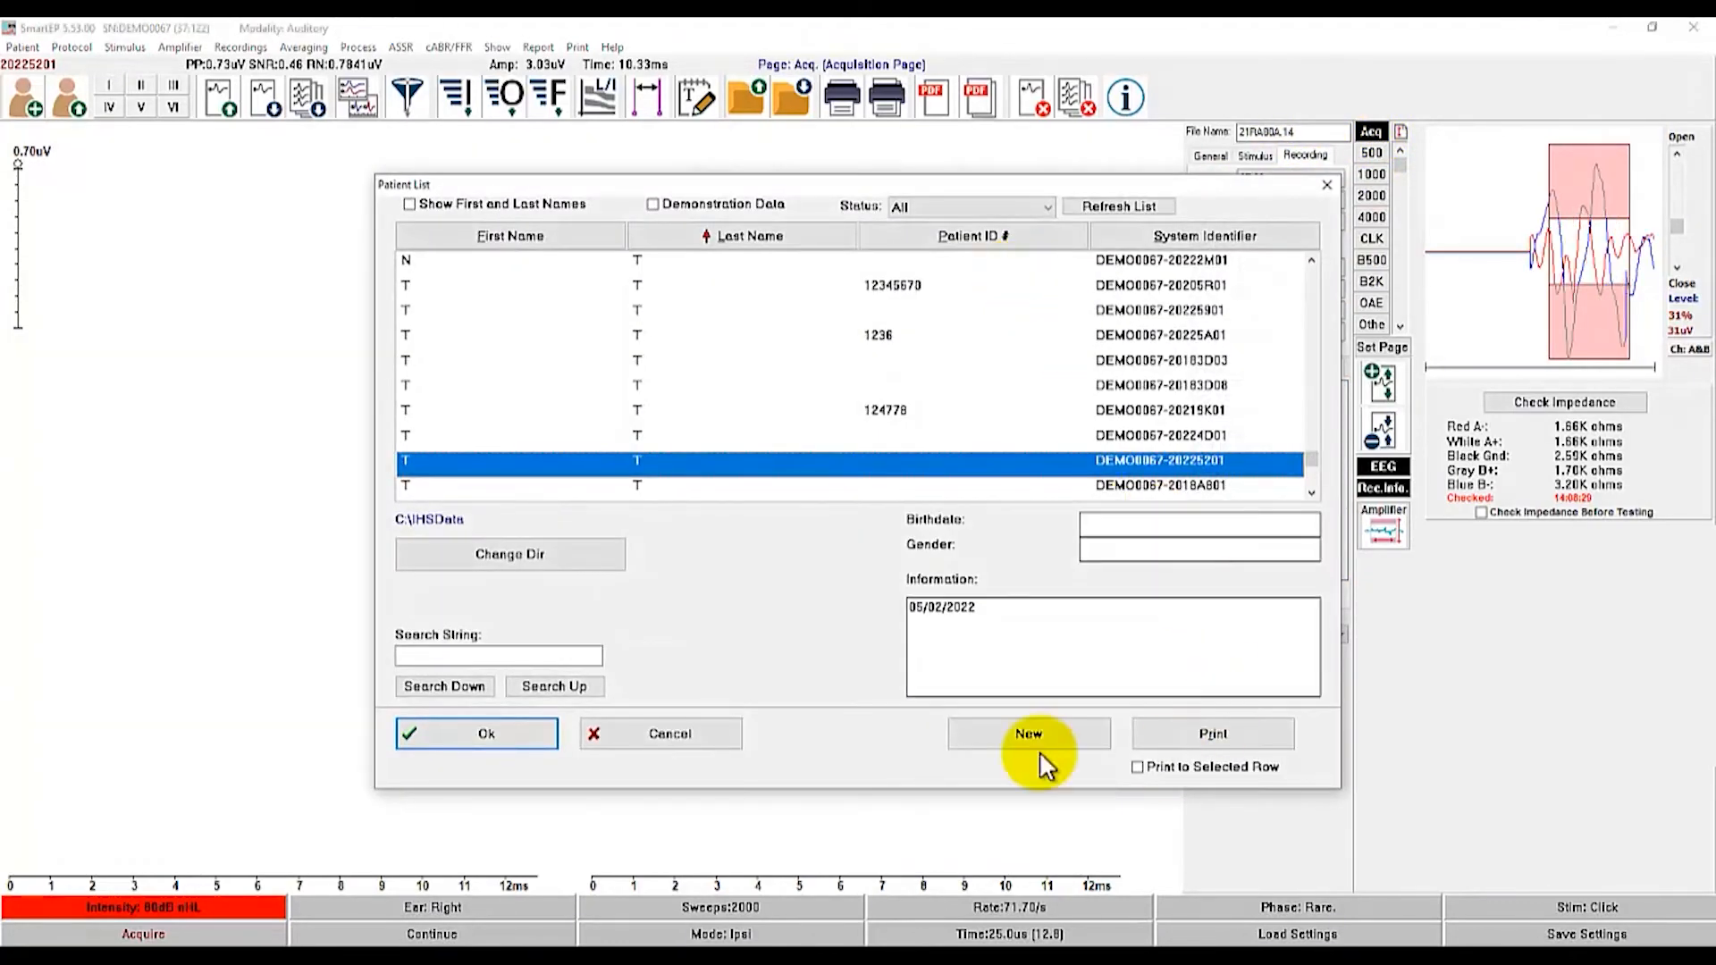
pyautogui.click(689, 737)
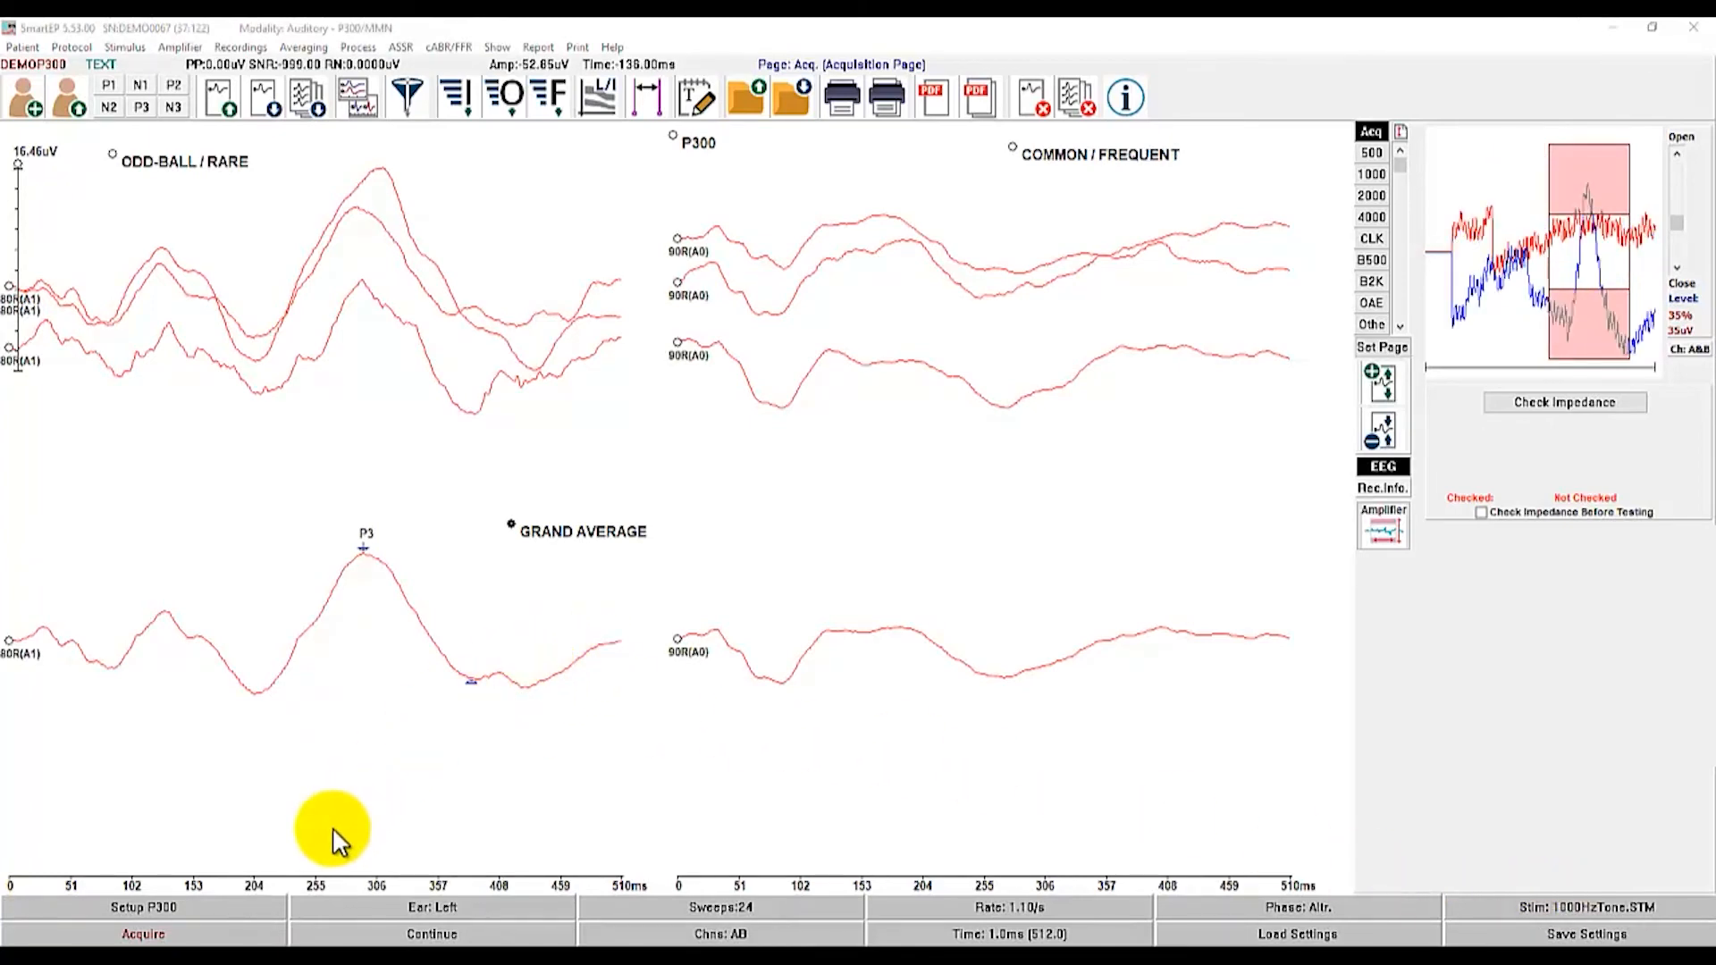
# - Open the P300/MMN configuration clear of the grand average traces and enable Reject Common After Odd
pyautogui.click(239, 904)
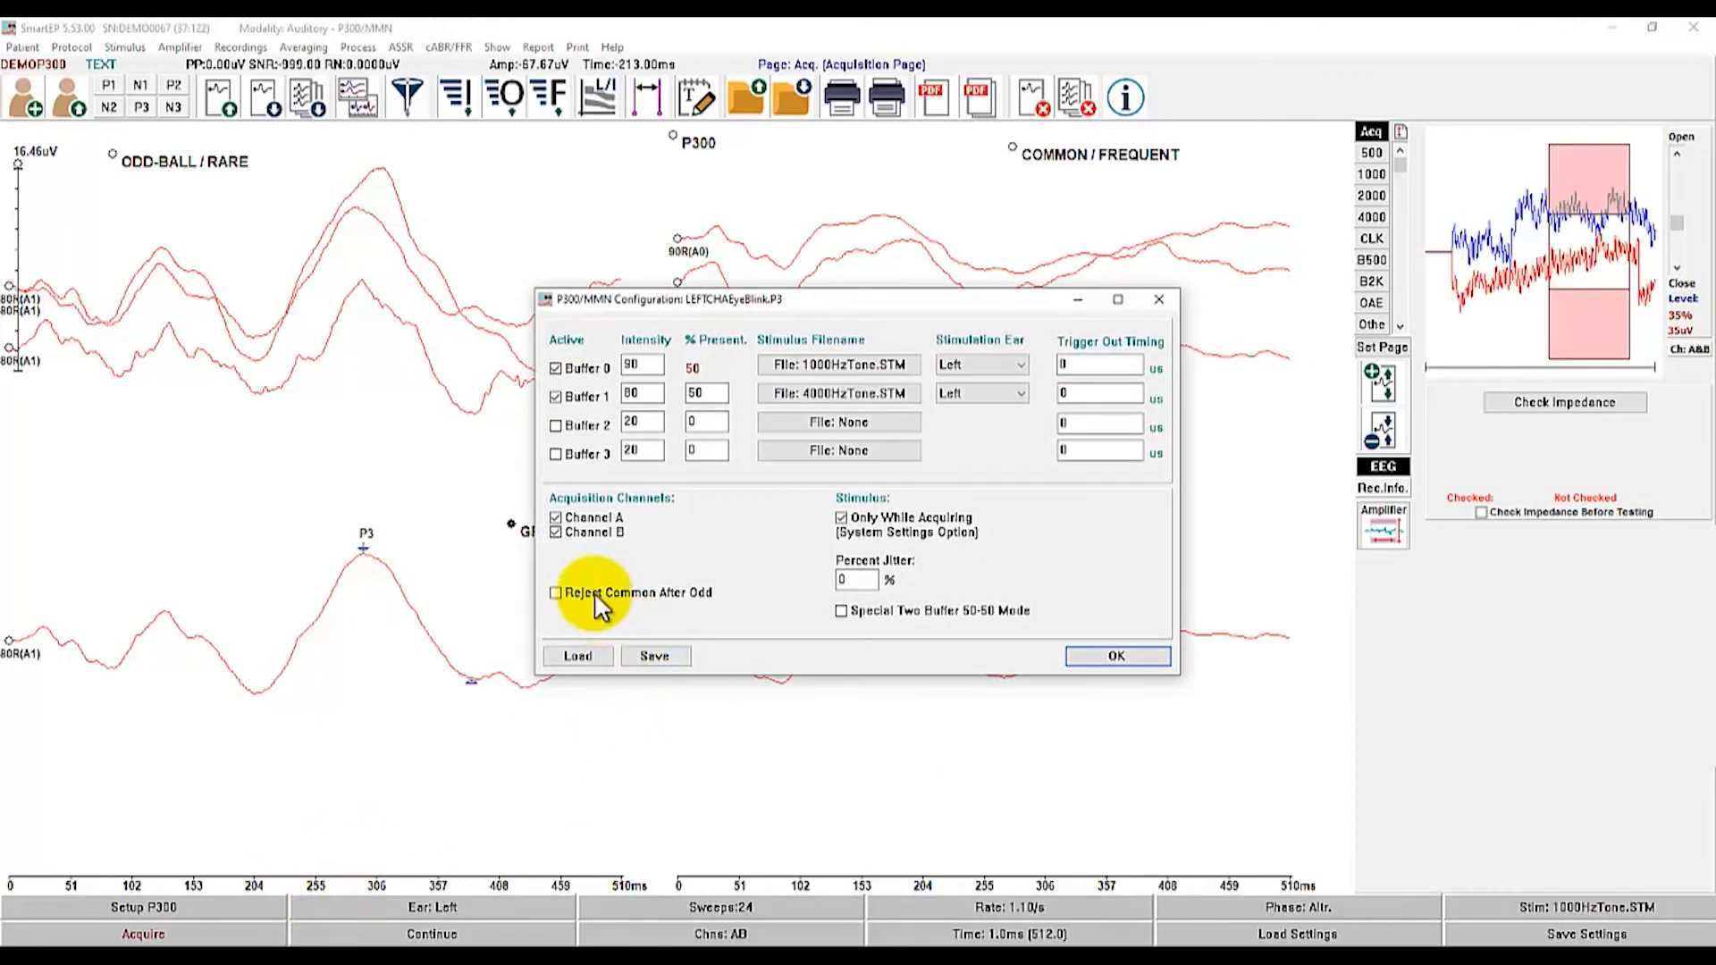
pyautogui.moveTo(804, 295); pyautogui.dragTo(692, 150)
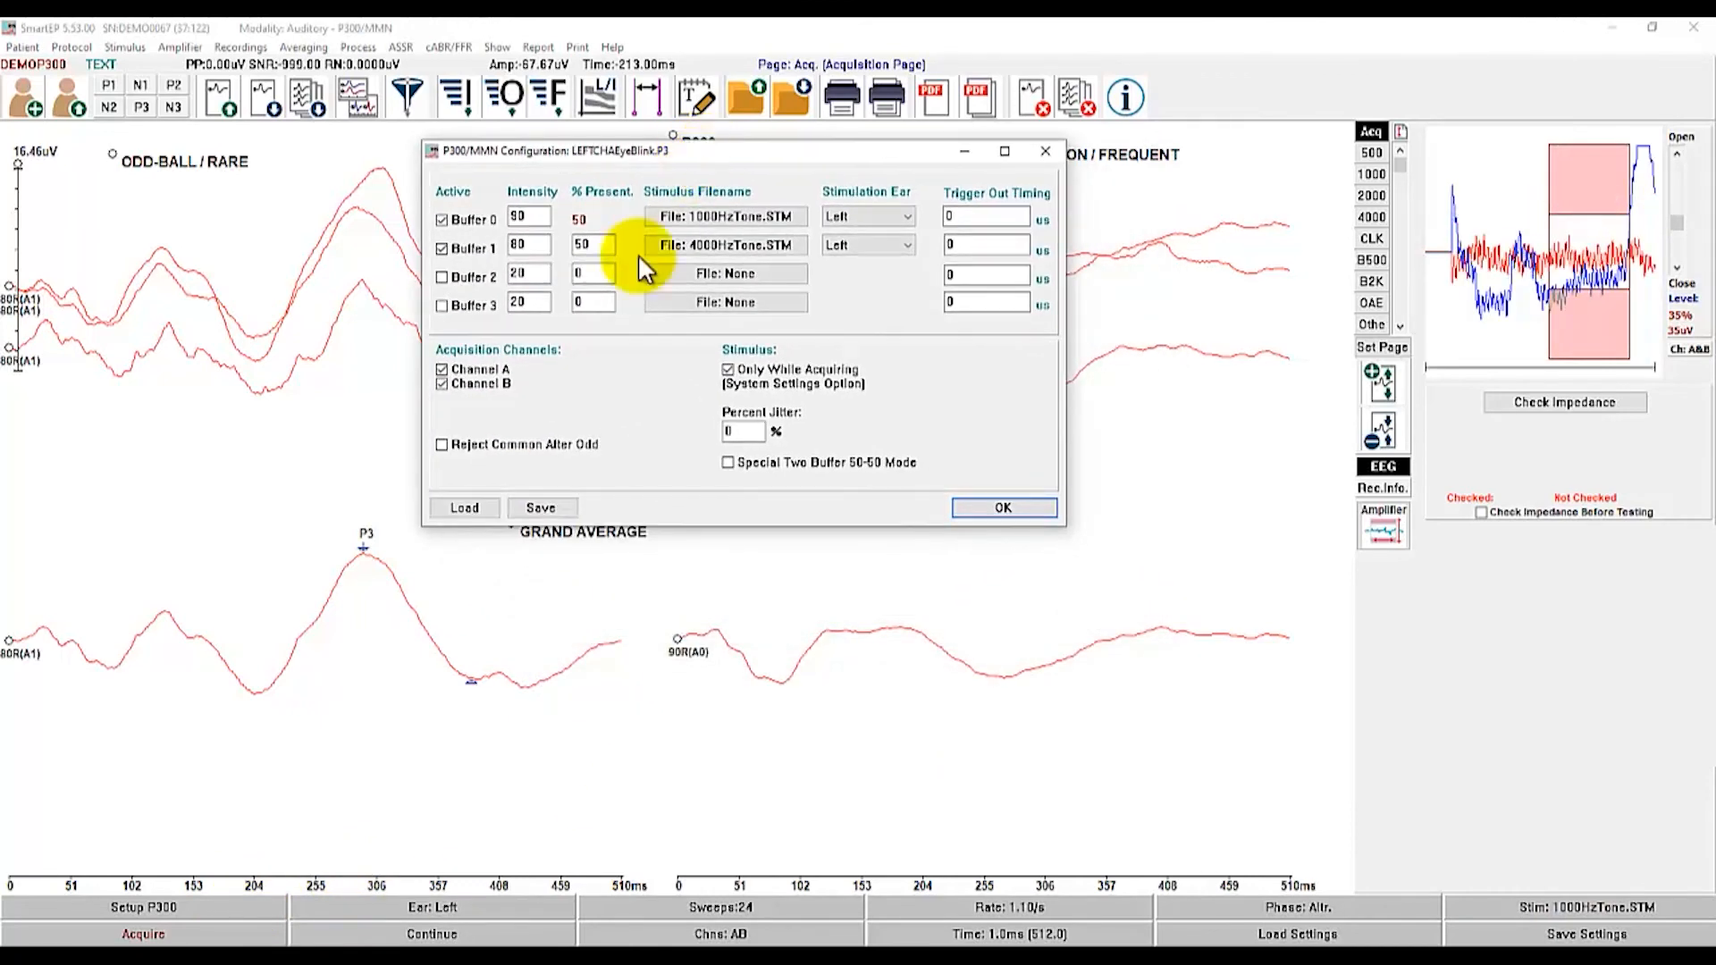
pyautogui.click(485, 441)
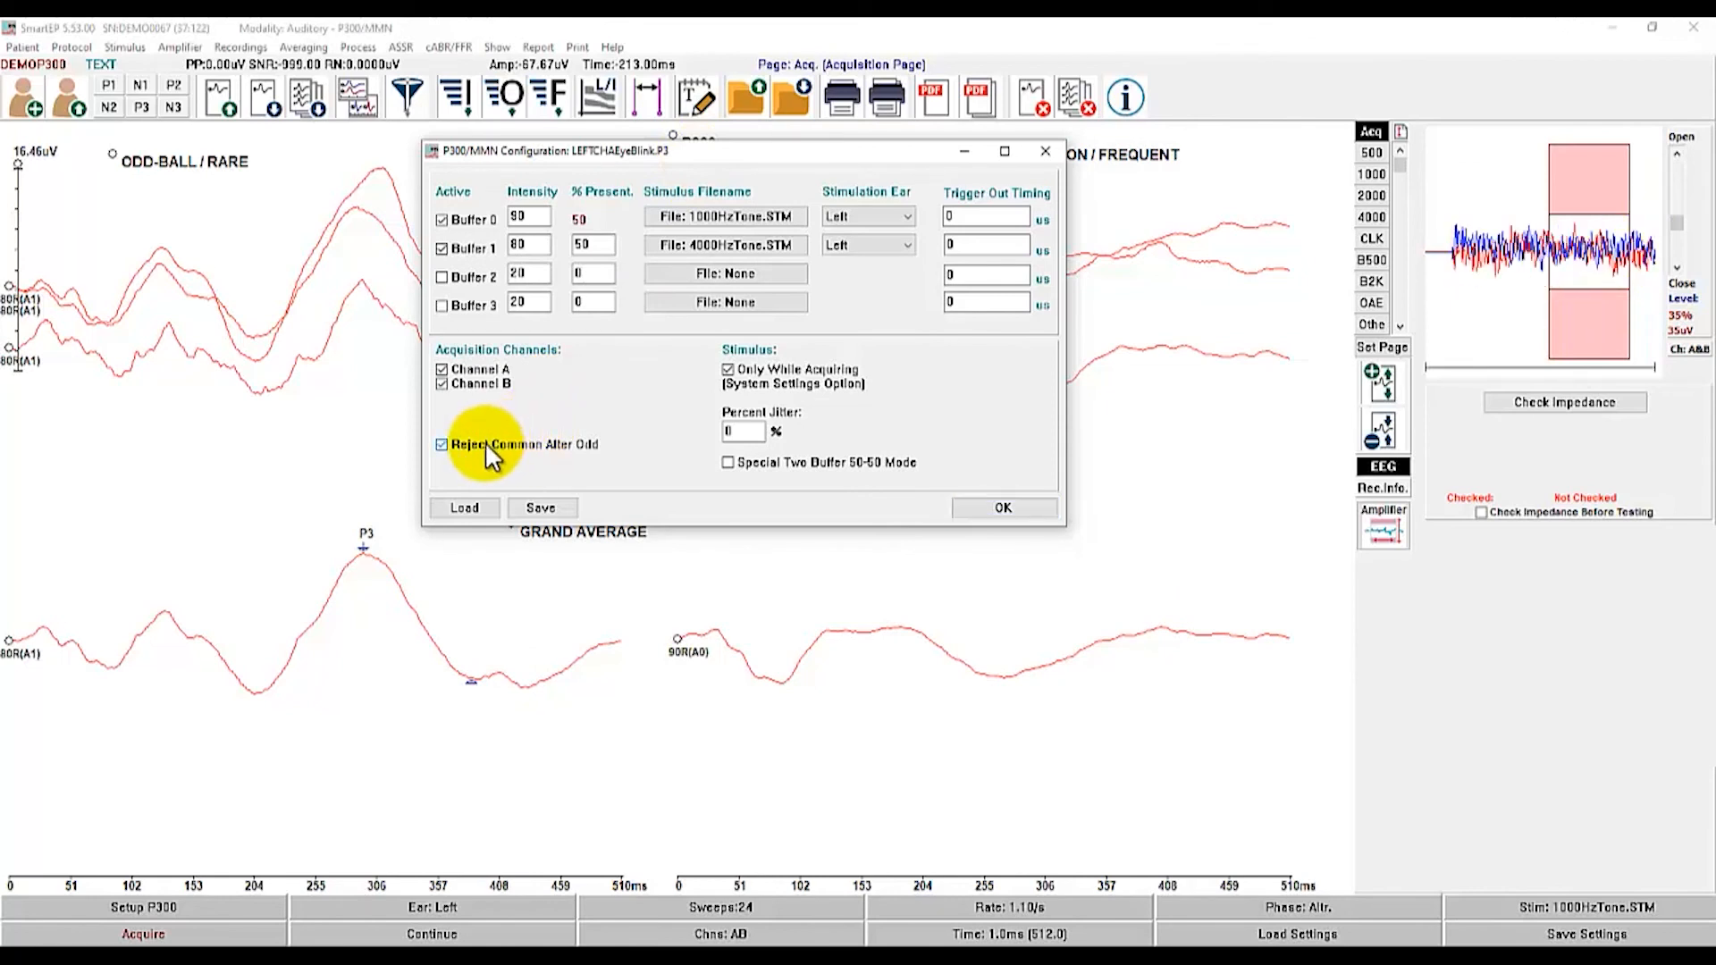
# - Turn the Special Two Buffer 50-50 Mode on and off again in the P300/MMN configuration
pyautogui.doubleClick(746, 431)
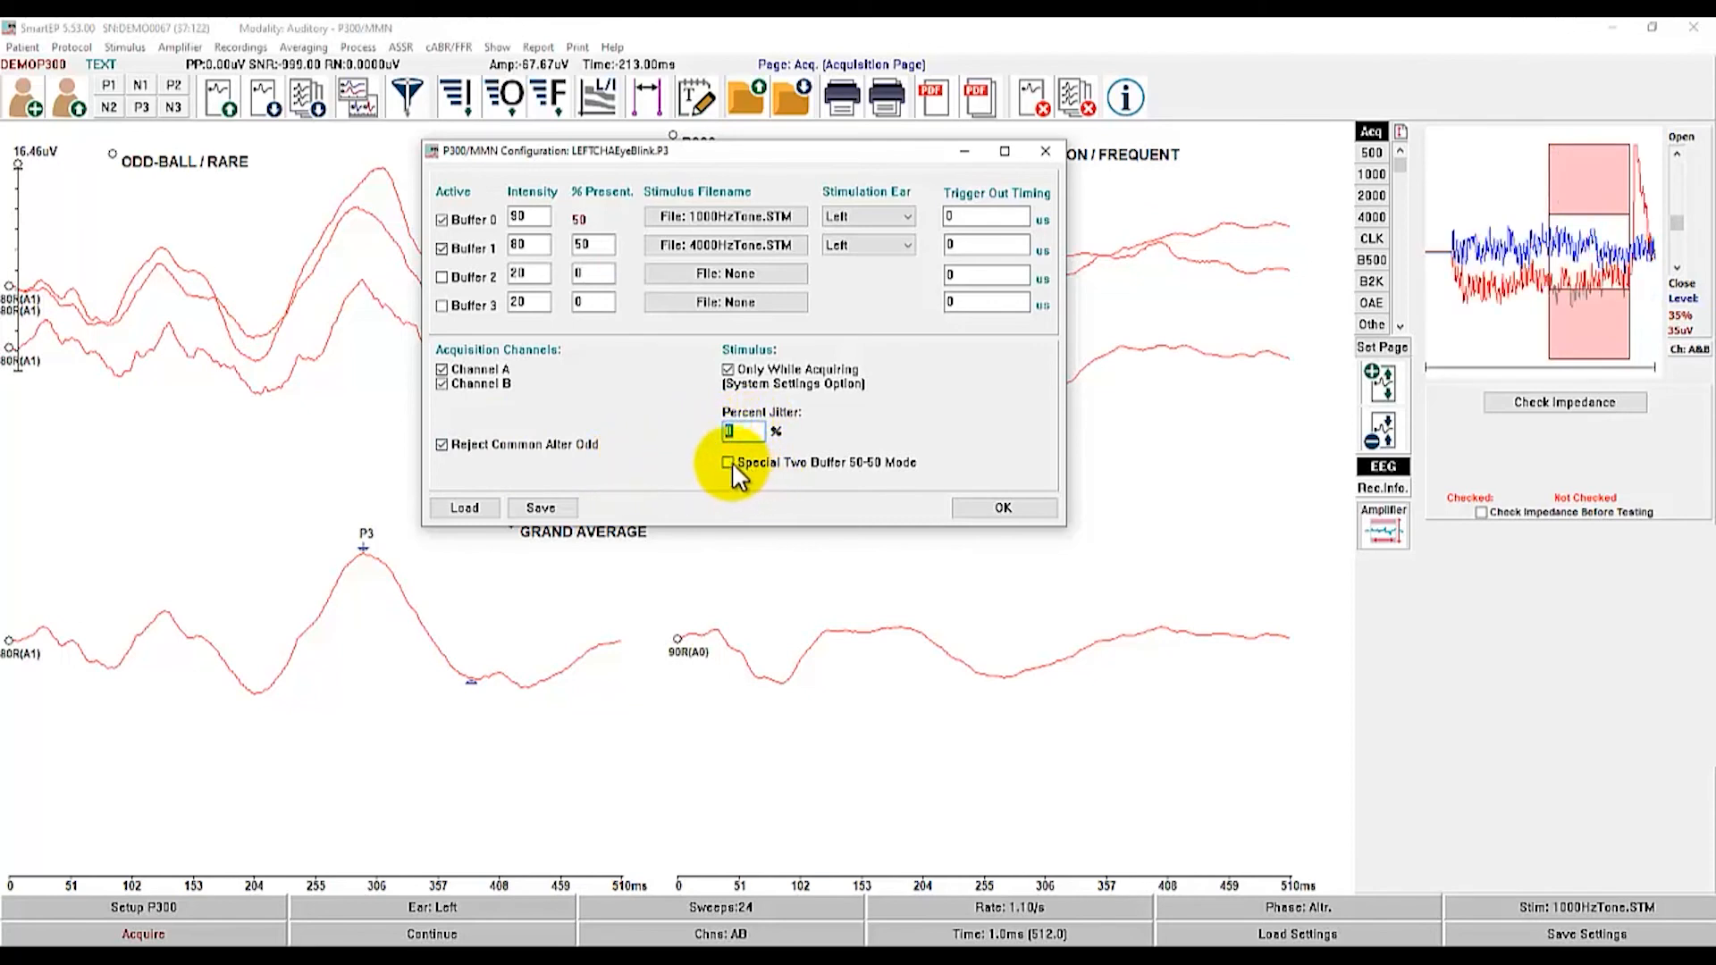
pyautogui.click(731, 461)
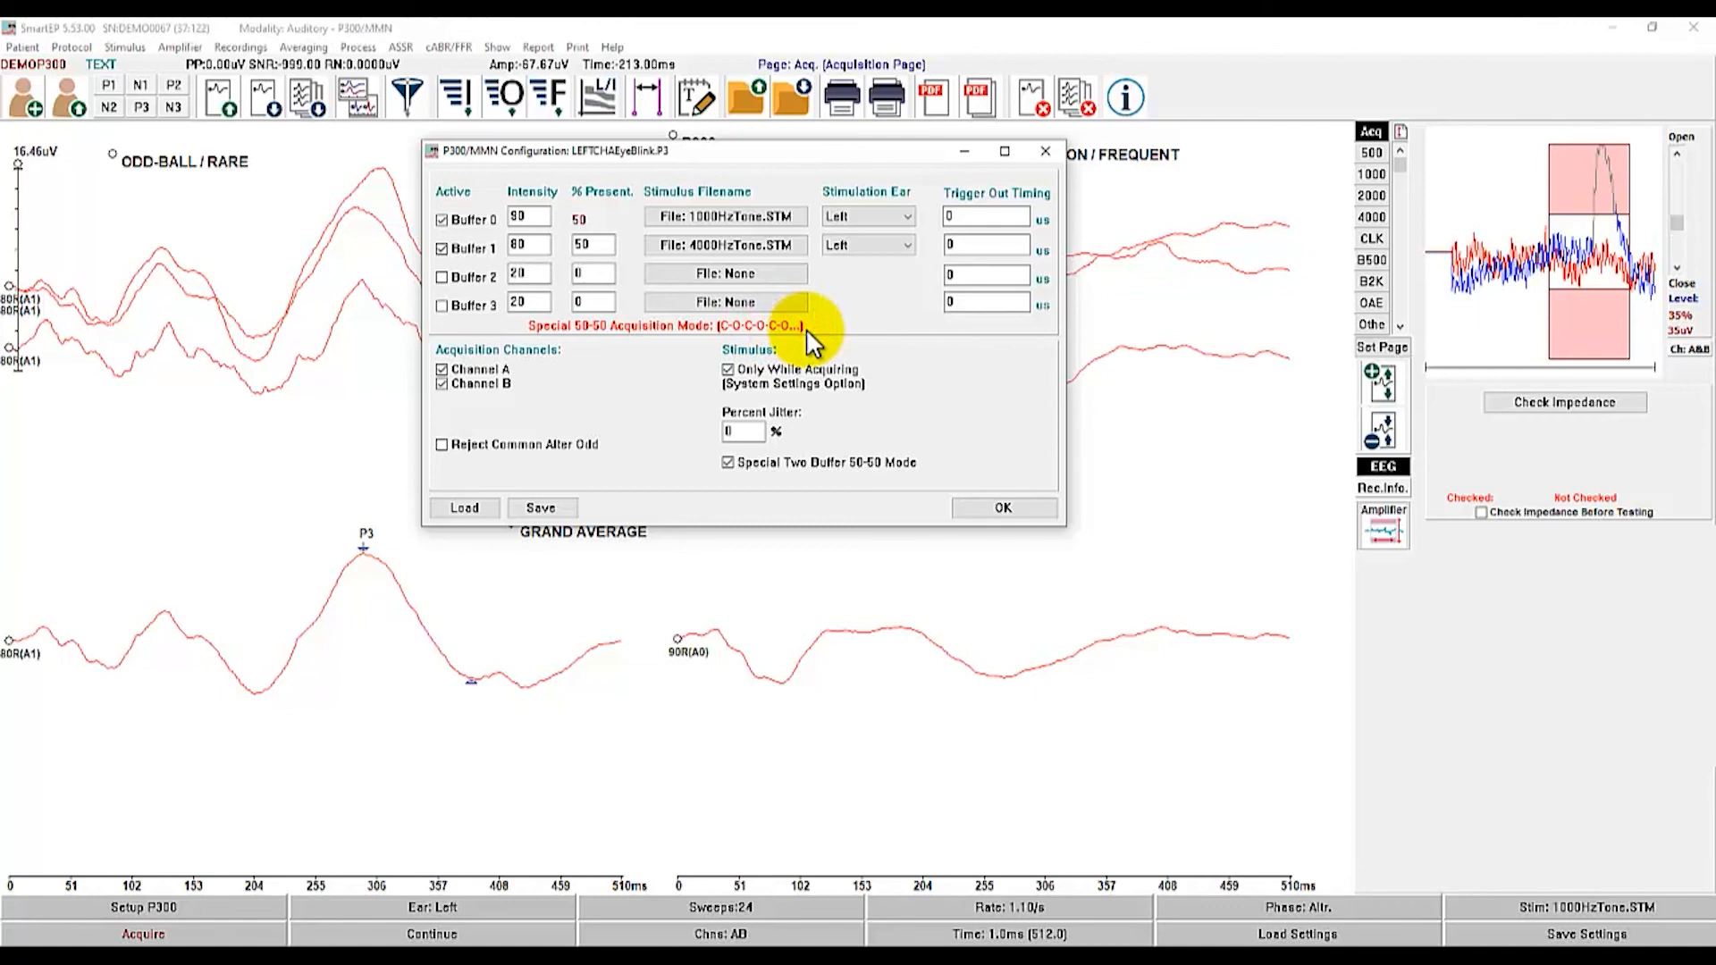
pyautogui.click(729, 462)
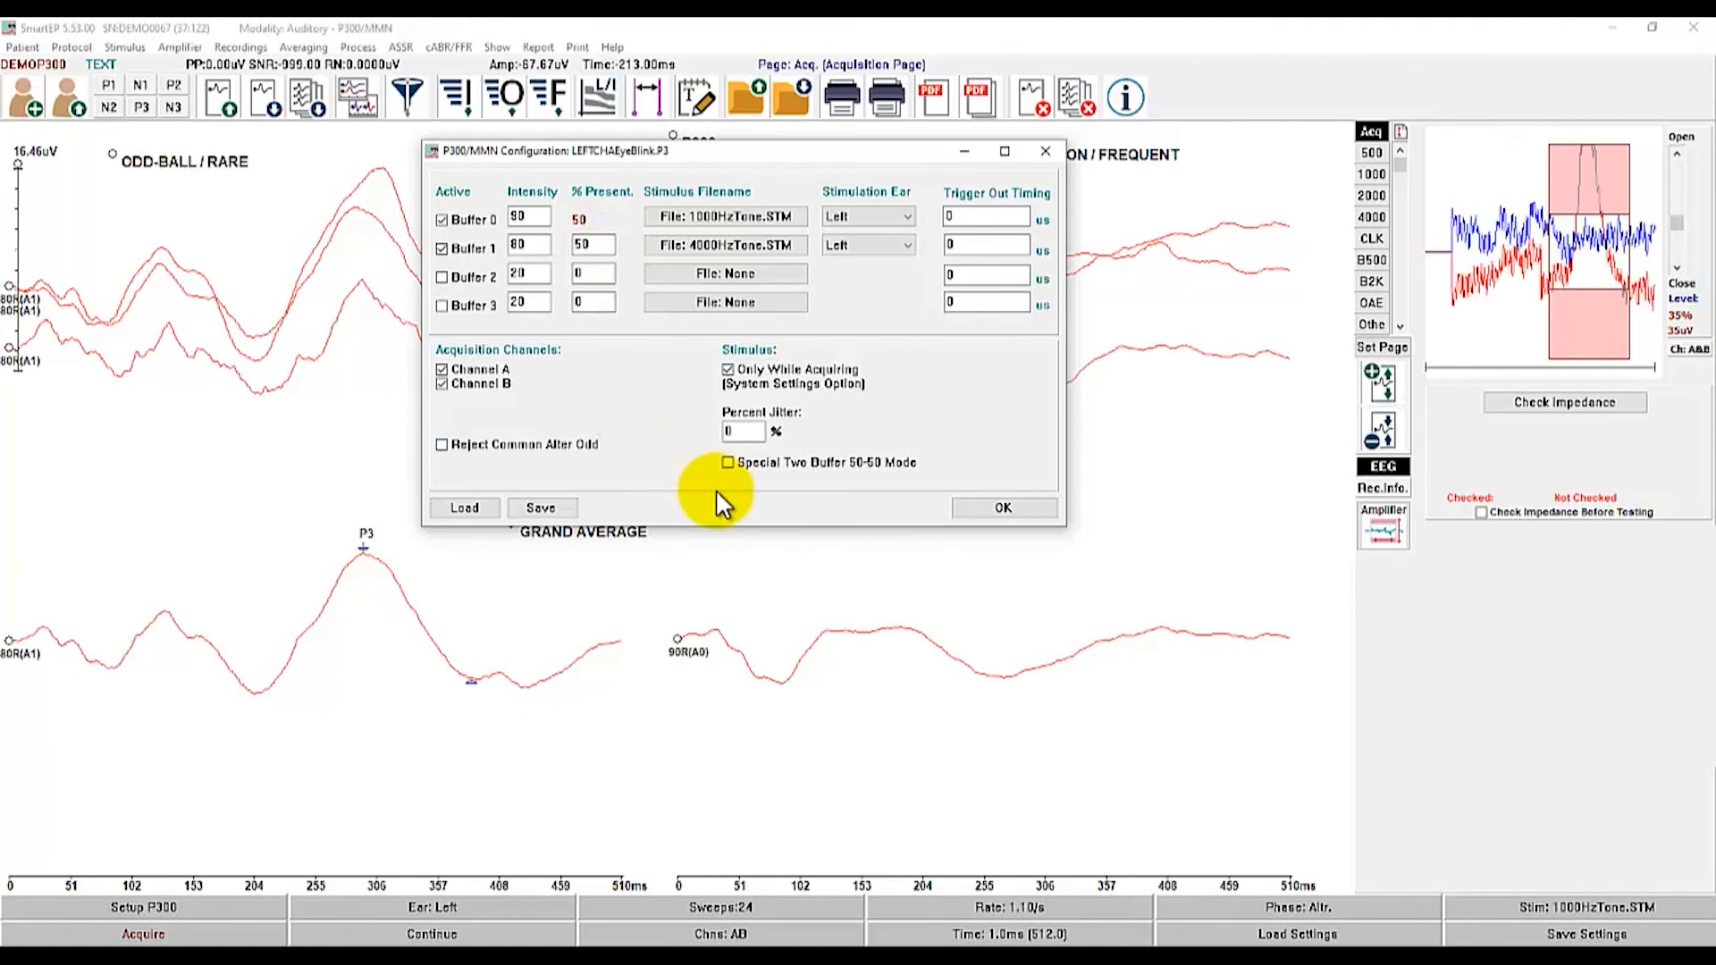
# - Try percent jitter values of 20 and 100 for the stimulus, and set it back to 0
pyautogui.doubleClick(758, 431)
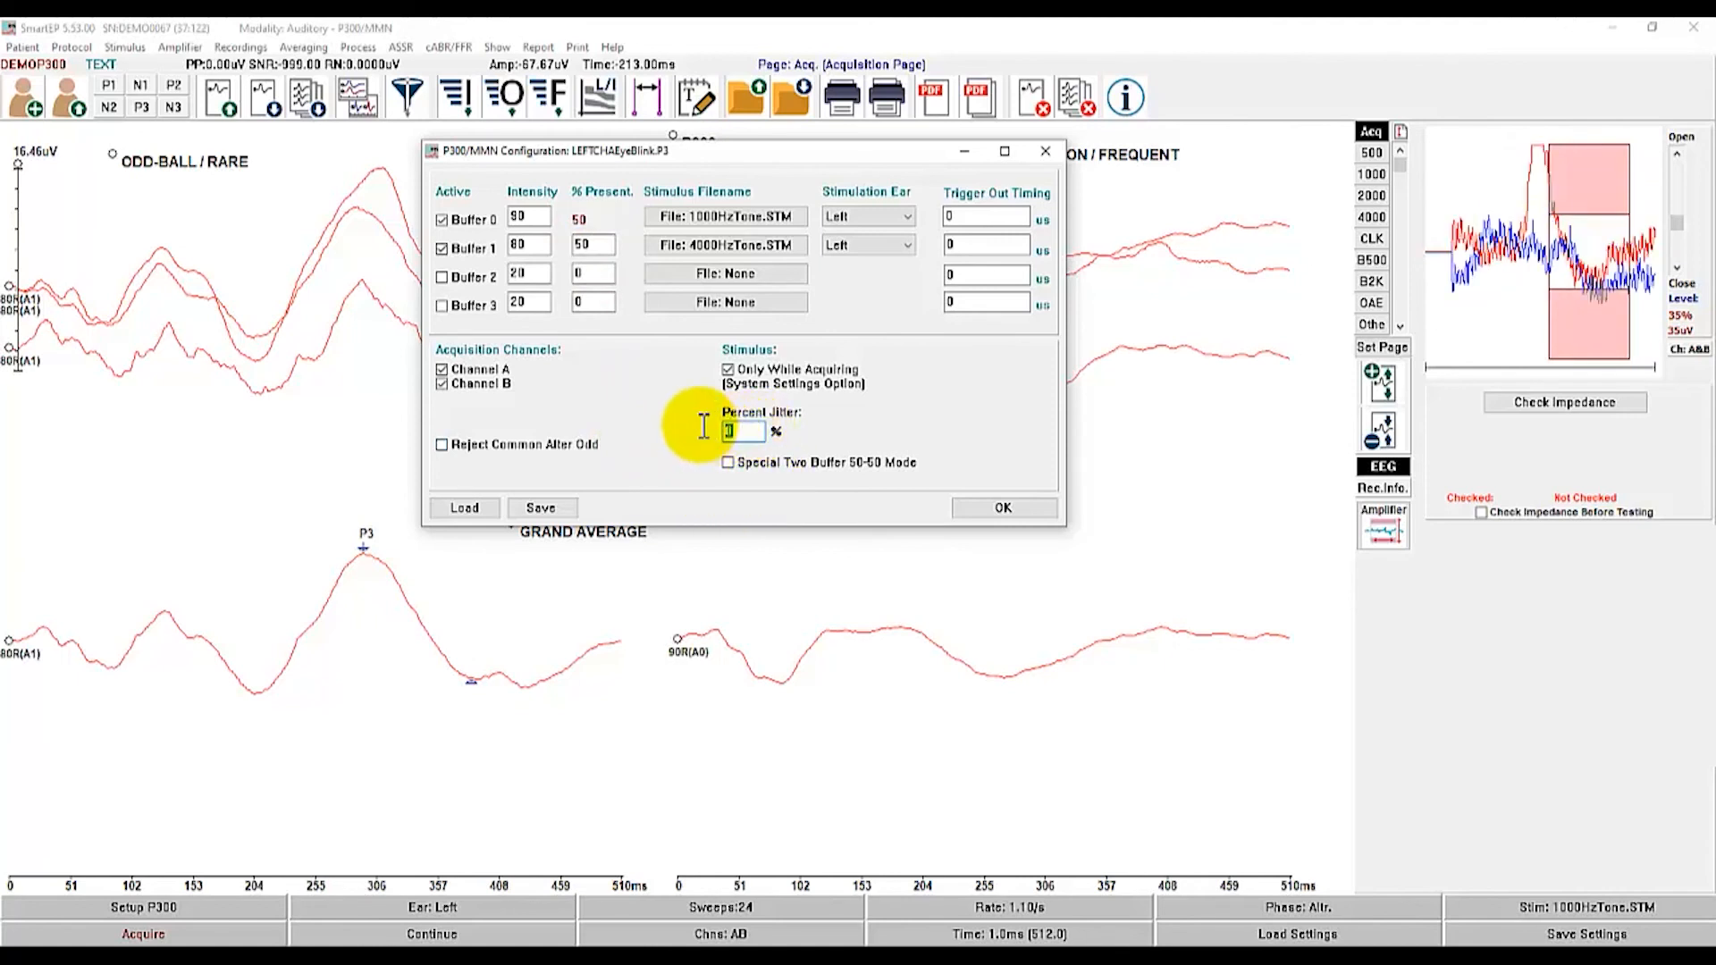
pyautogui.write('20')
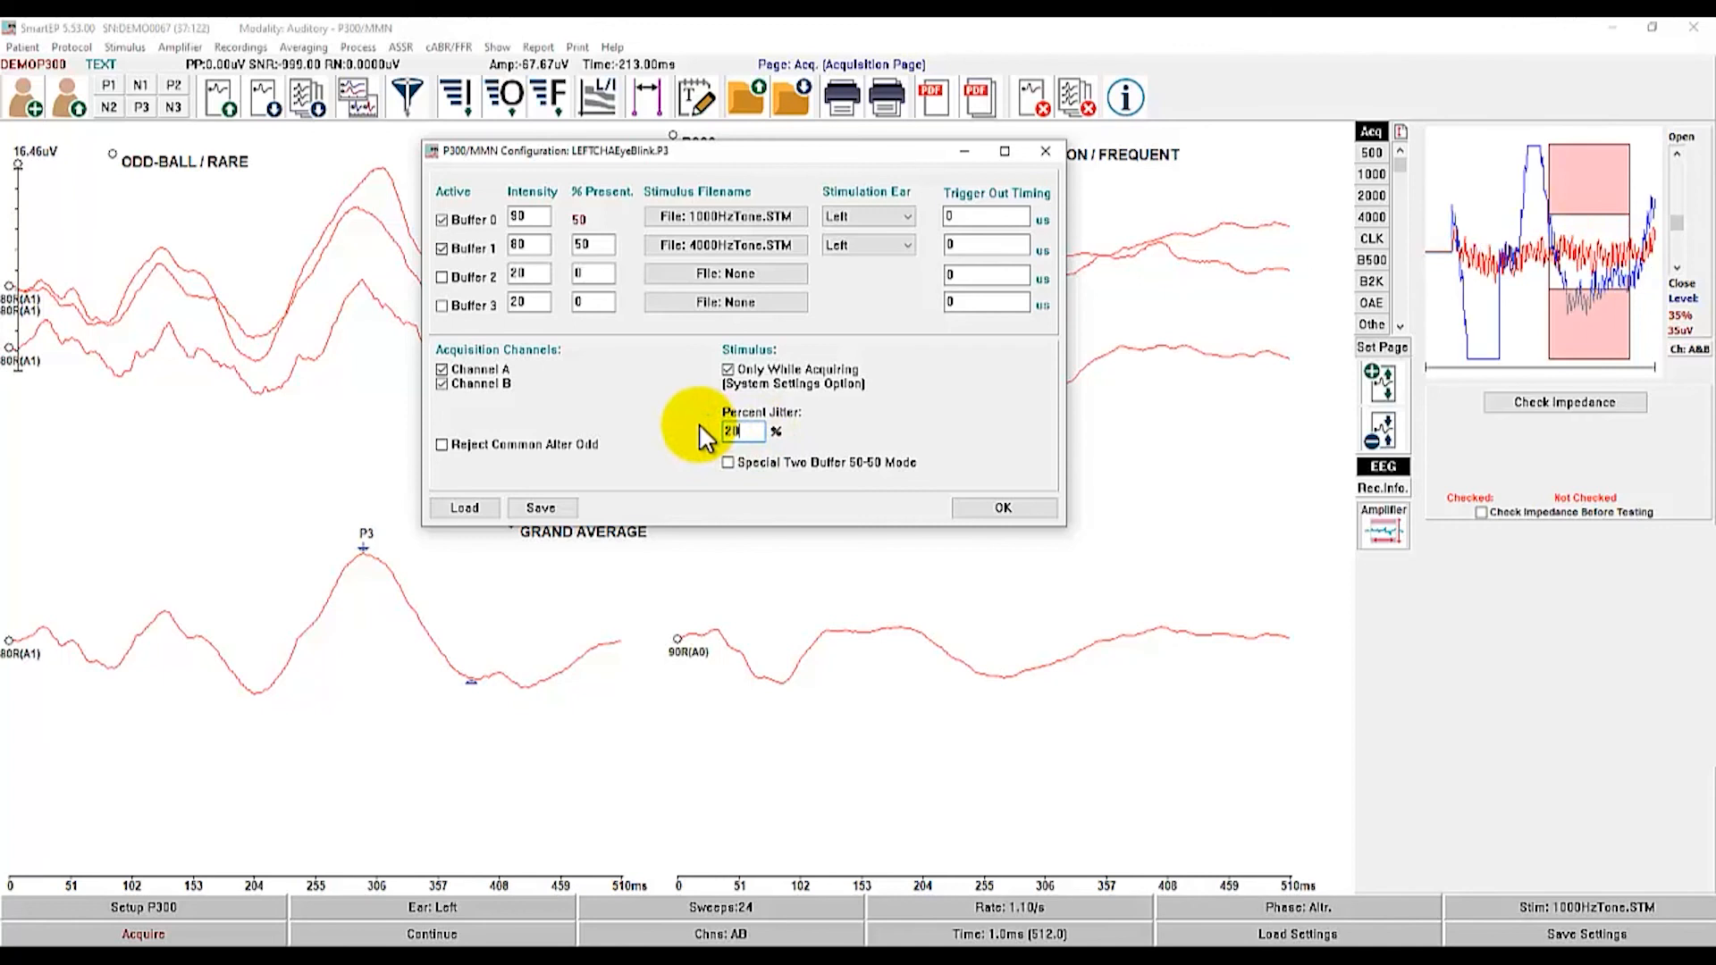
pyautogui.moveTo(740, 431); pyautogui.dragTo(715, 431)
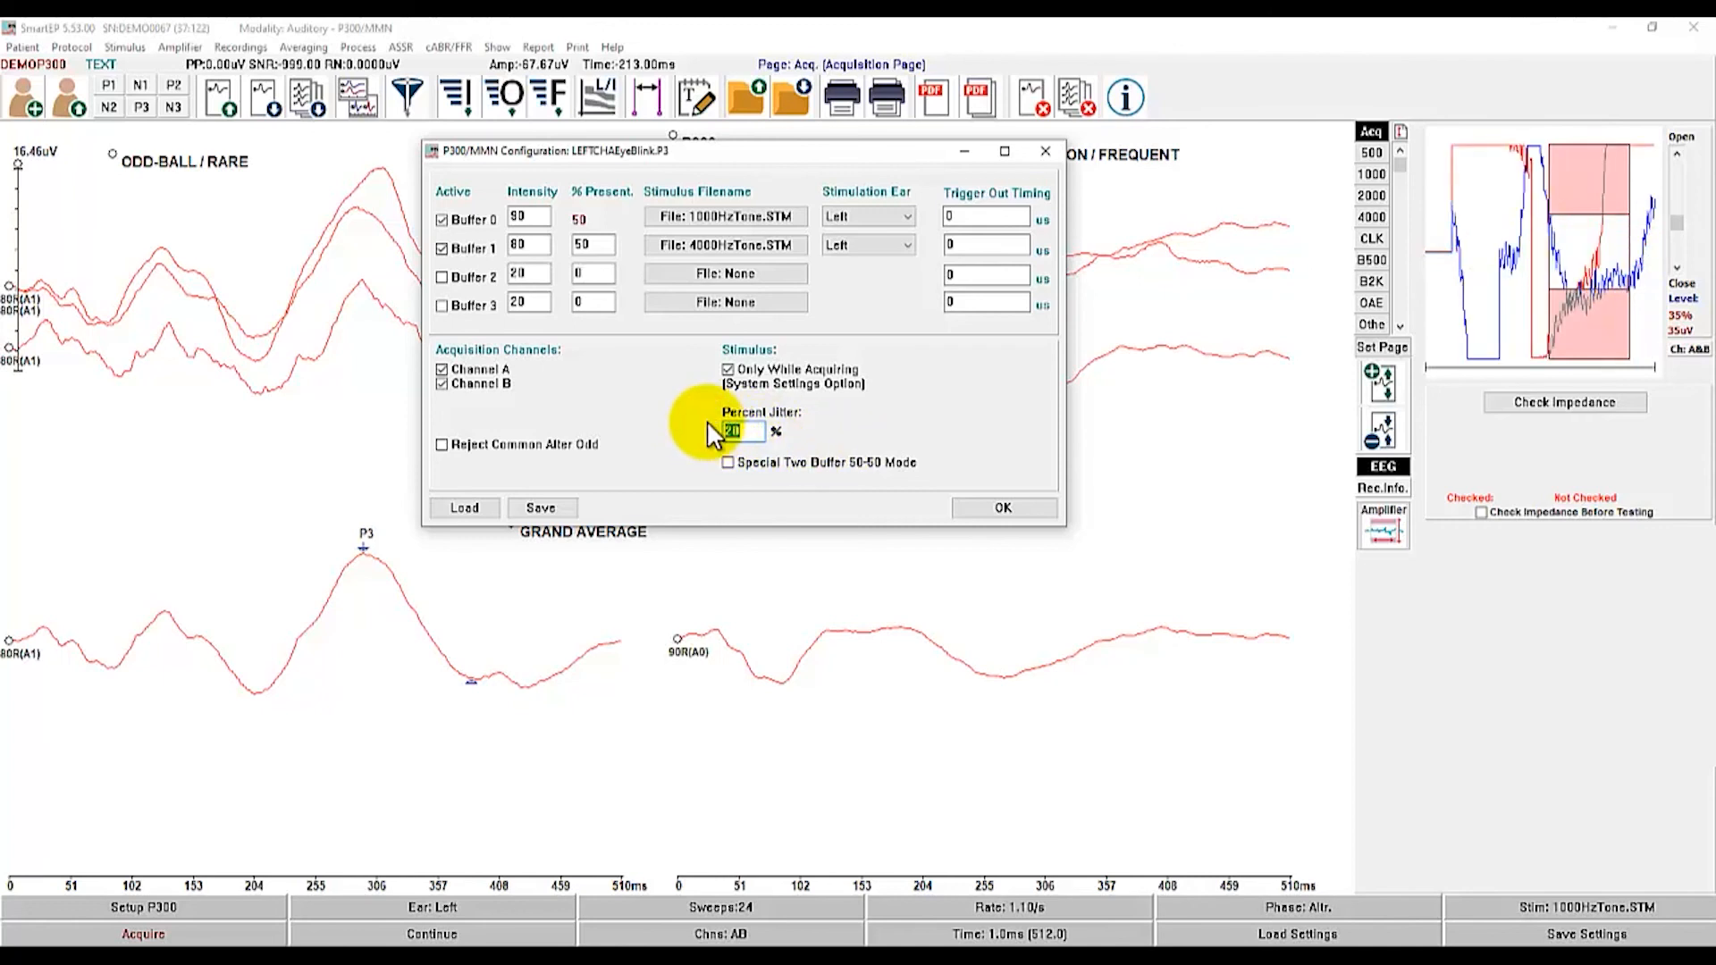
pyautogui.write('100')
pyautogui.moveTo(751, 430); pyautogui.dragTo(698, 416)
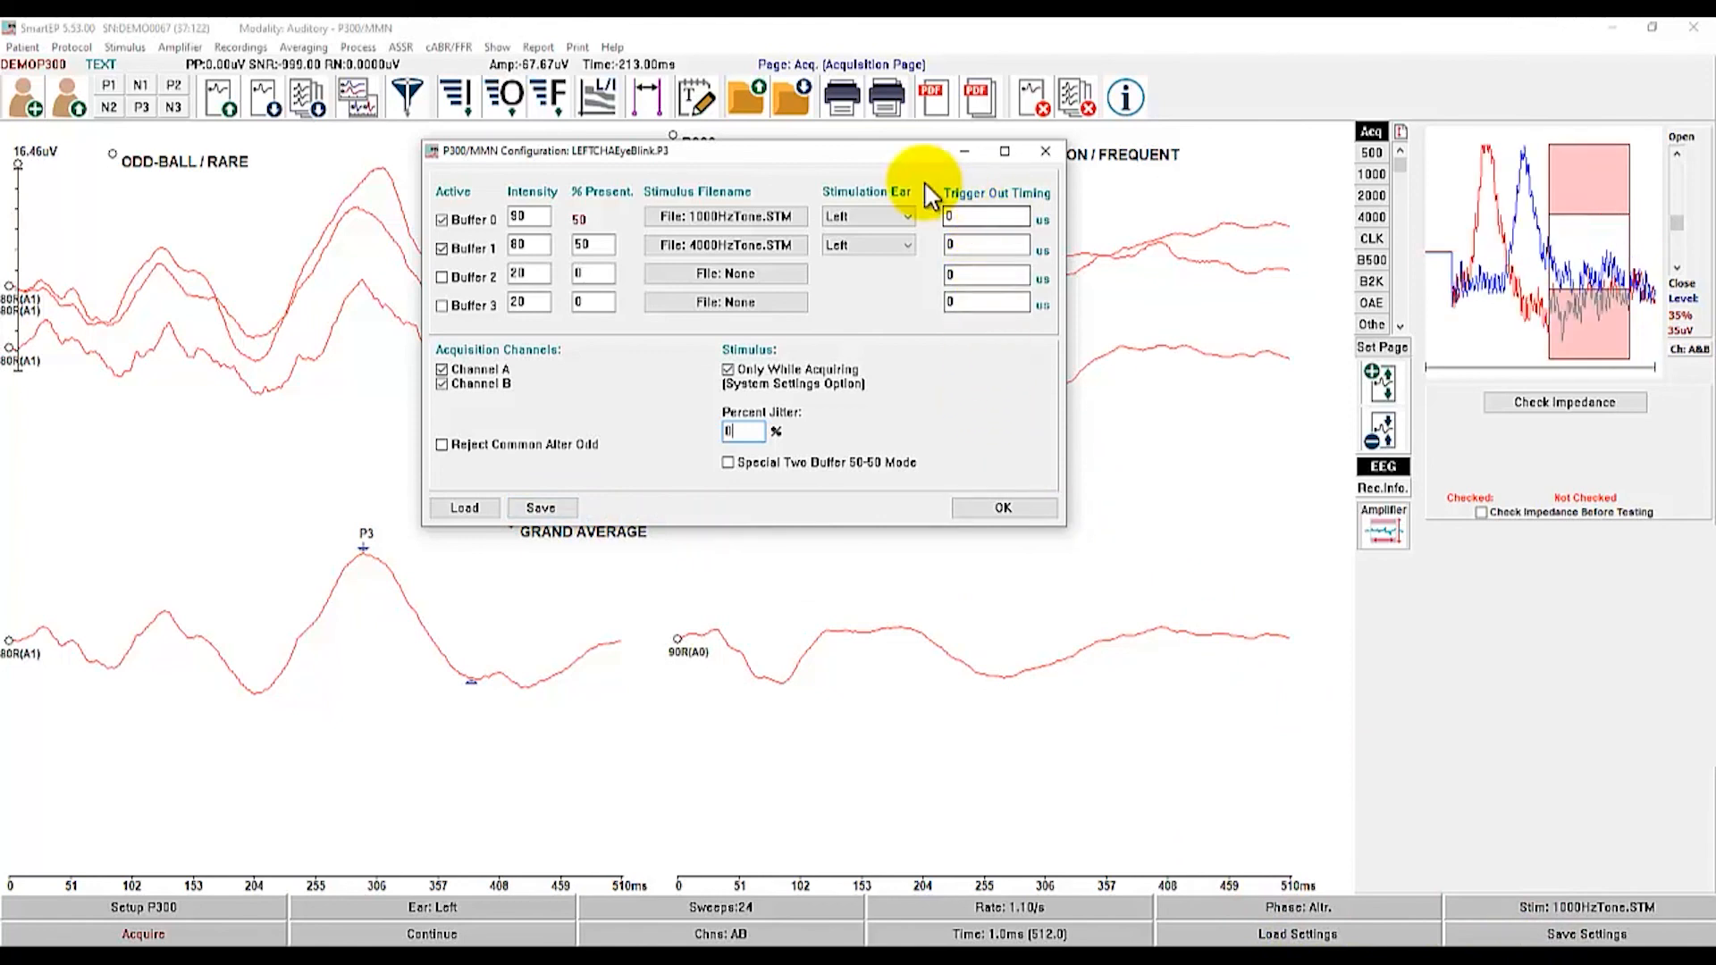
# - Select Buffer 0's trigger out timing value for editing
pyautogui.doubleClick(998, 219)
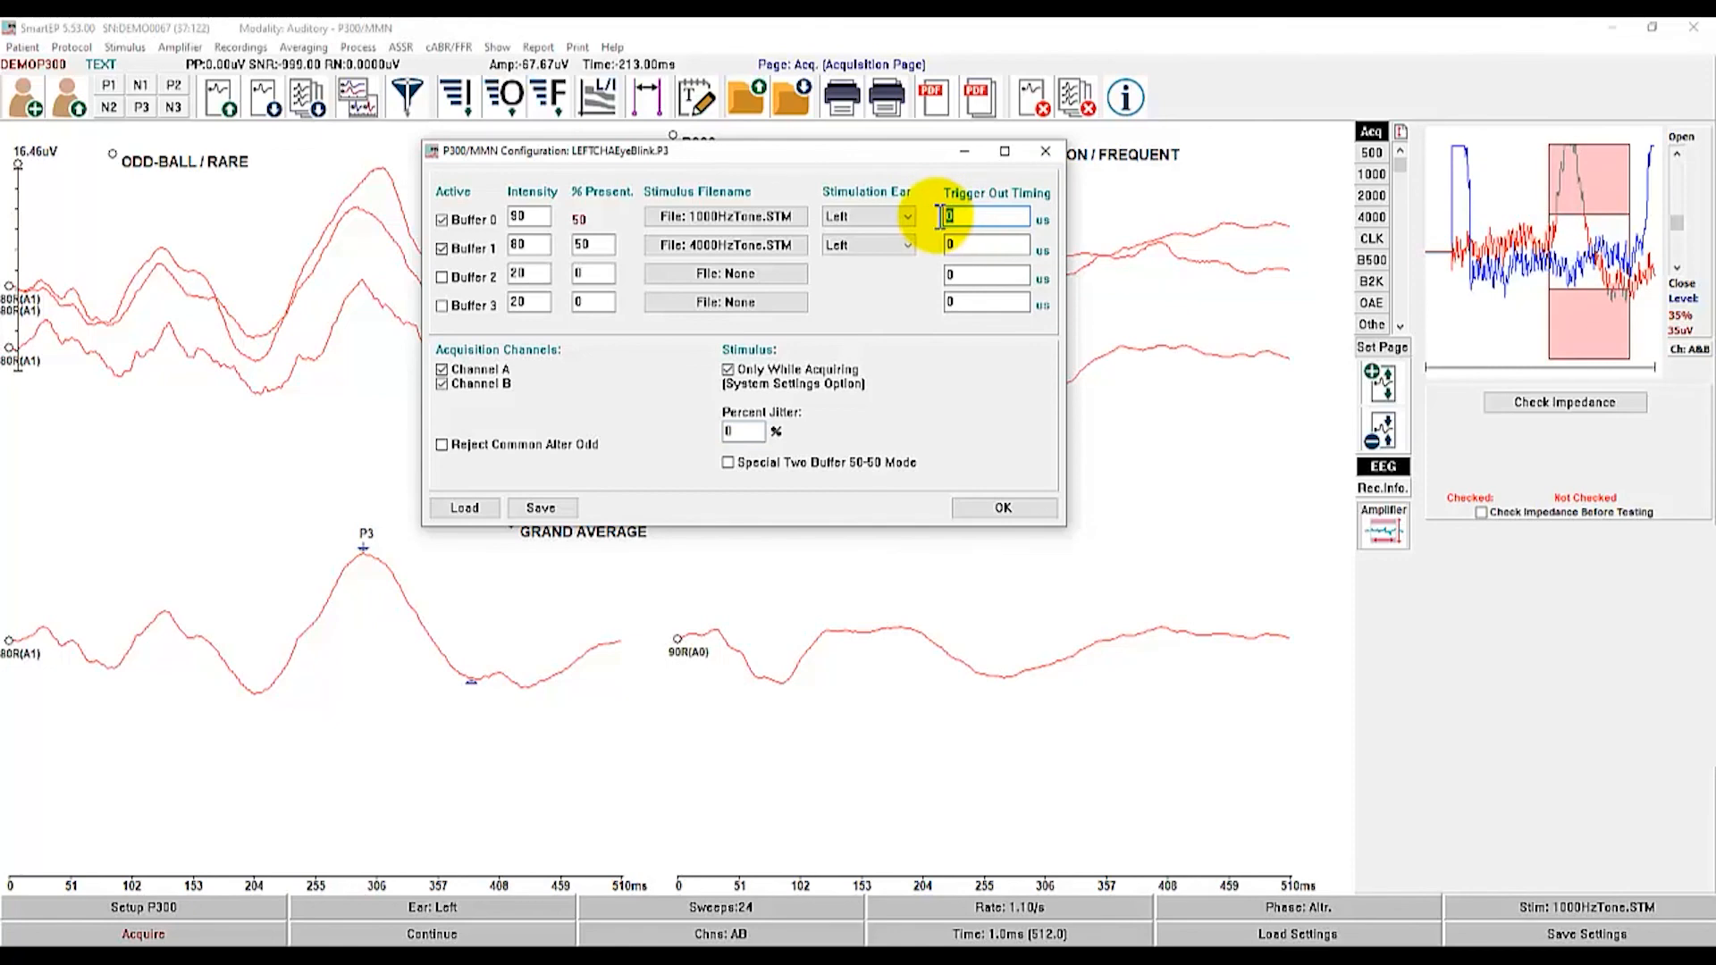